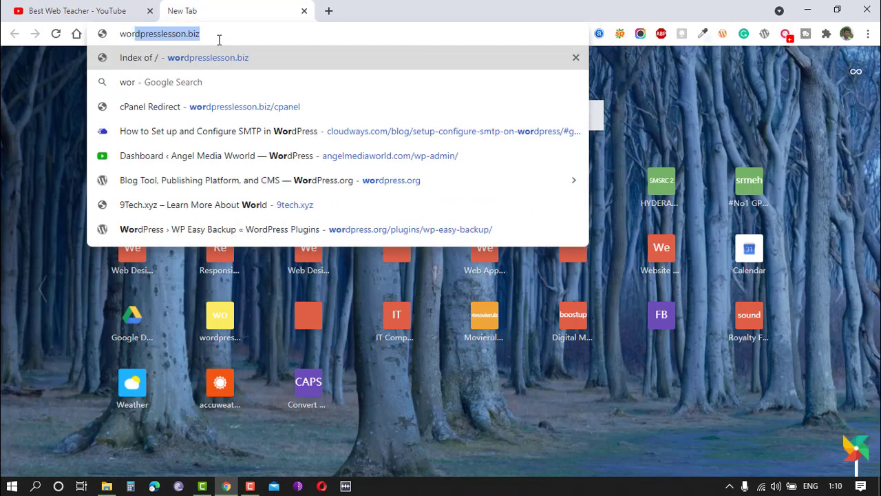
Open wordpresslesson.biz, go to its /cpanel address and log in to cPanel with the saved credentials.
key(Return)
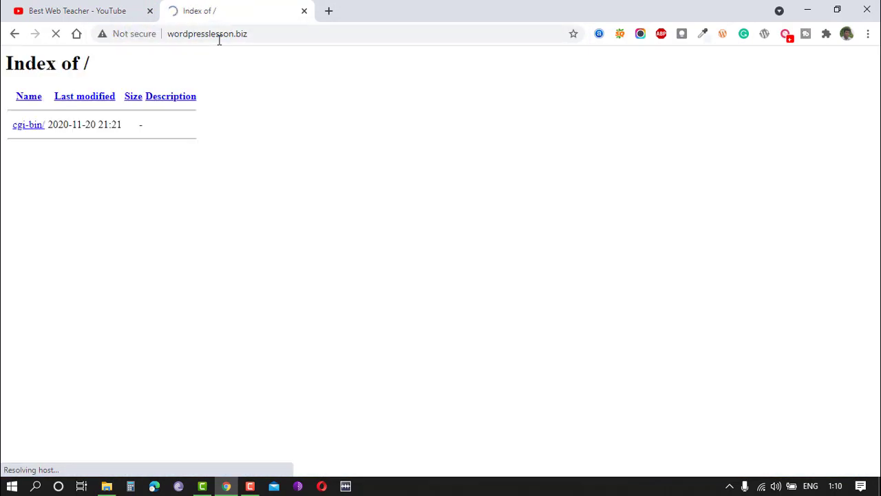
click(269, 34)
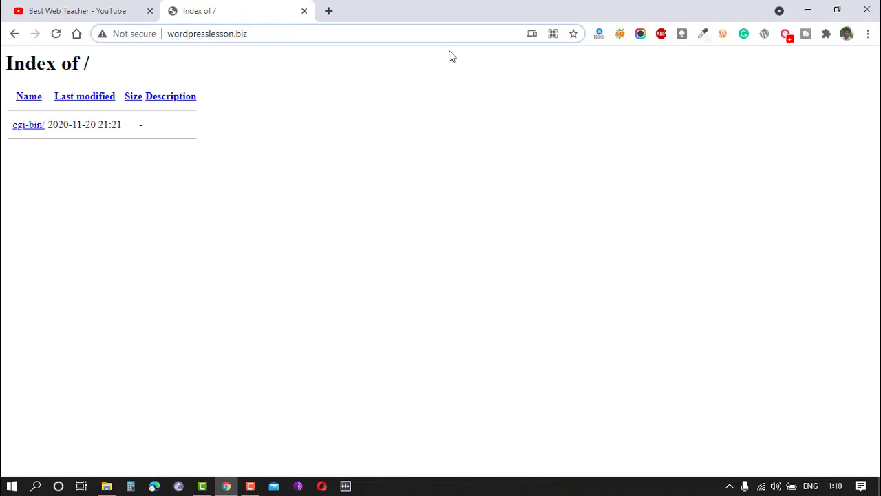
text(/c)
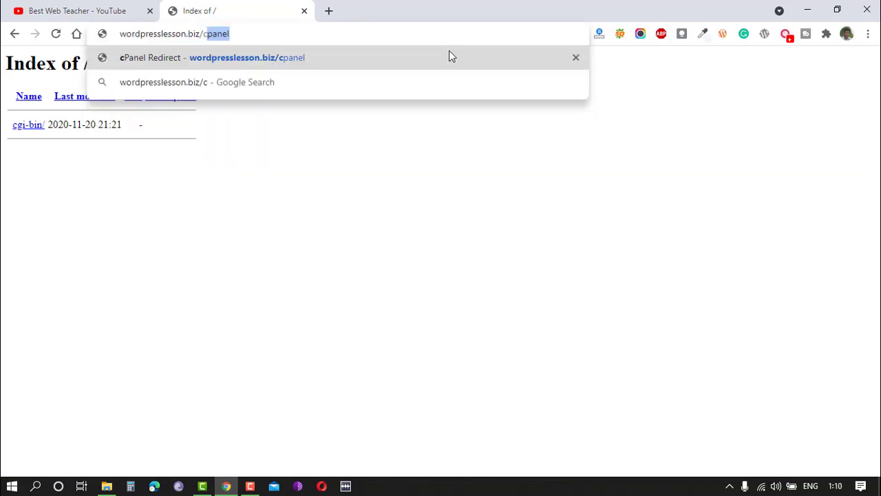
text(panel)
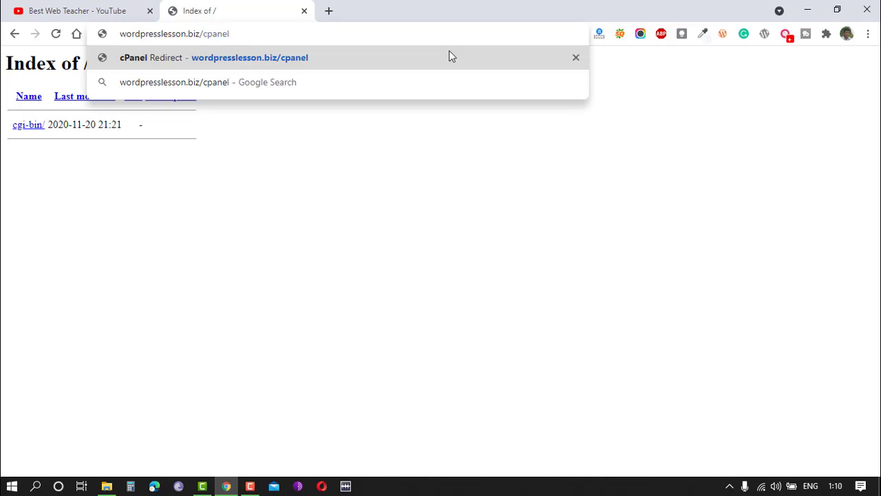
key(Return)
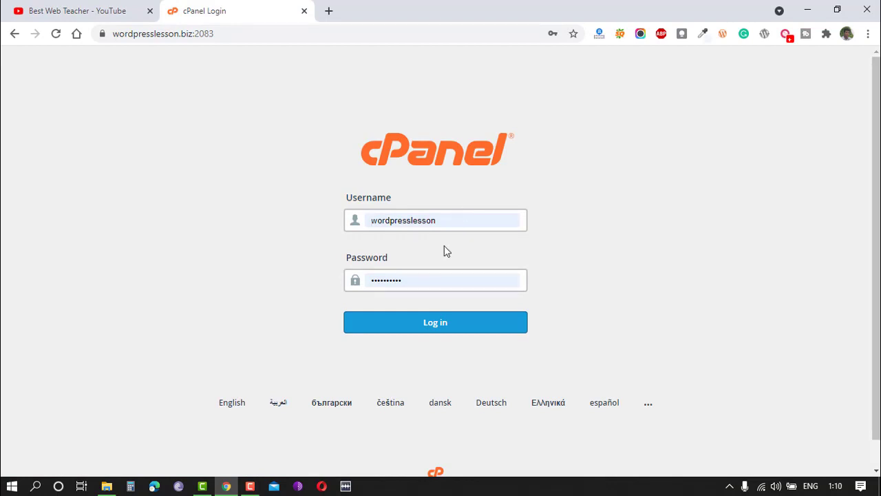
click(432, 322)
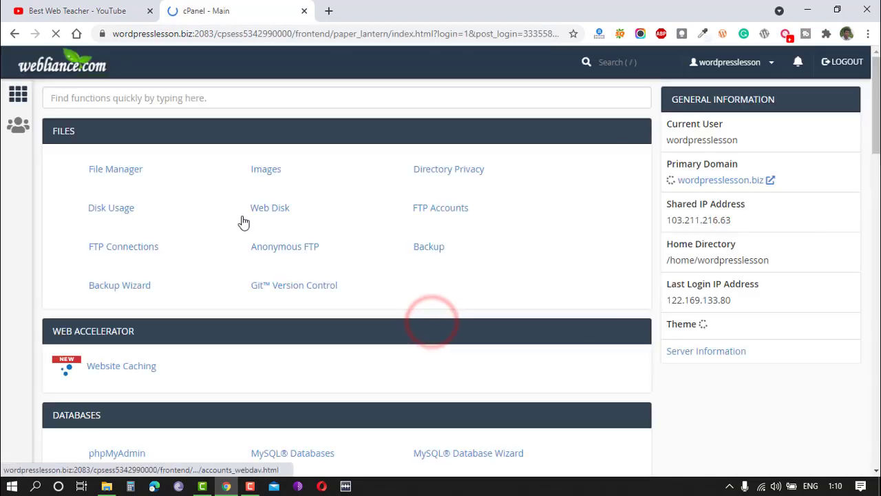
Open the Softaculous Apps Installer from the Software section of cPanel.
scroll(482, 372, down, 2)
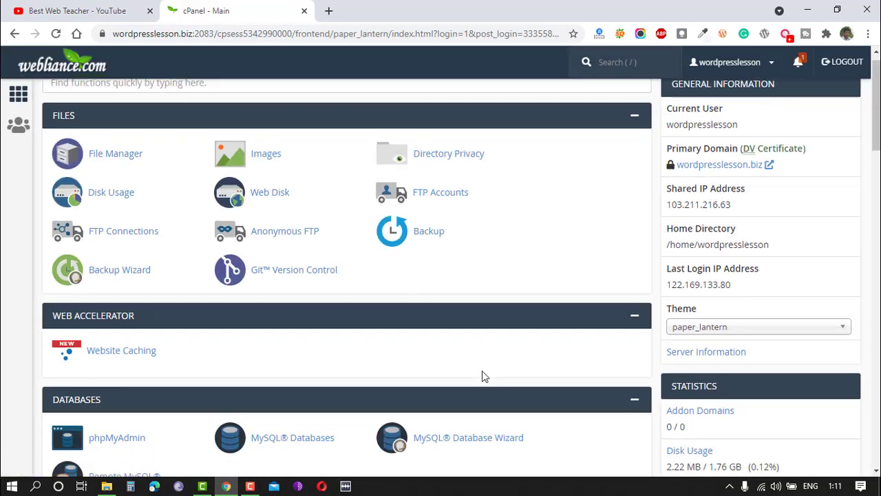
scroll(181, 262, down, 5)
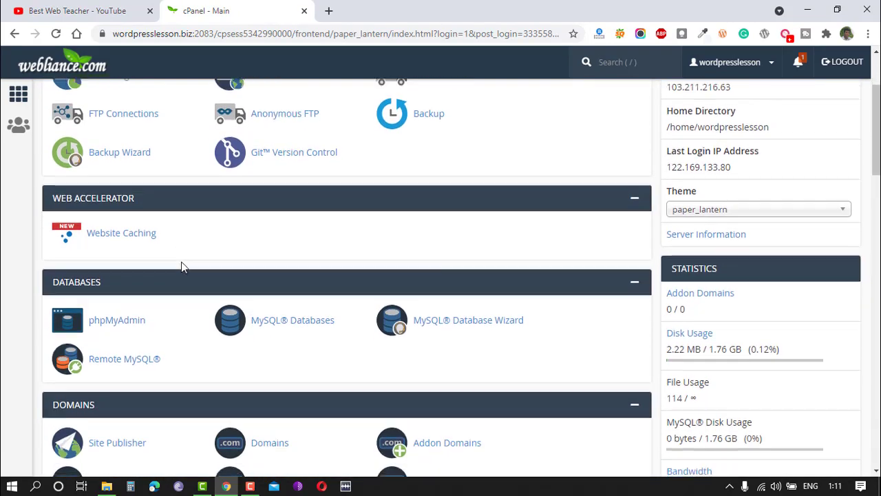
scroll(181, 266, down, 8)
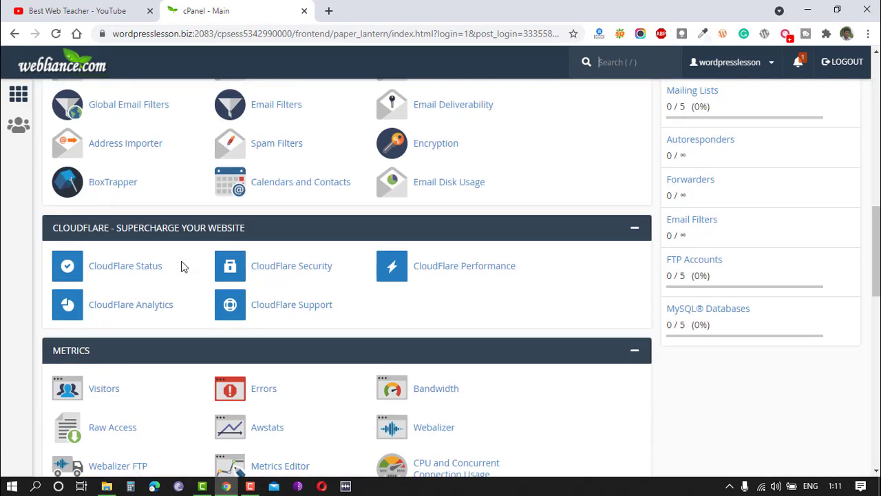
scroll(182, 267, down, 2)
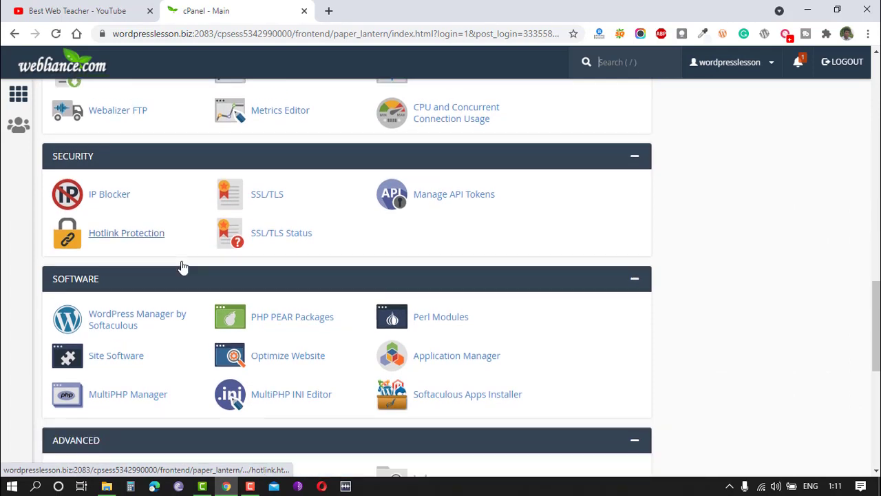
key(slash)
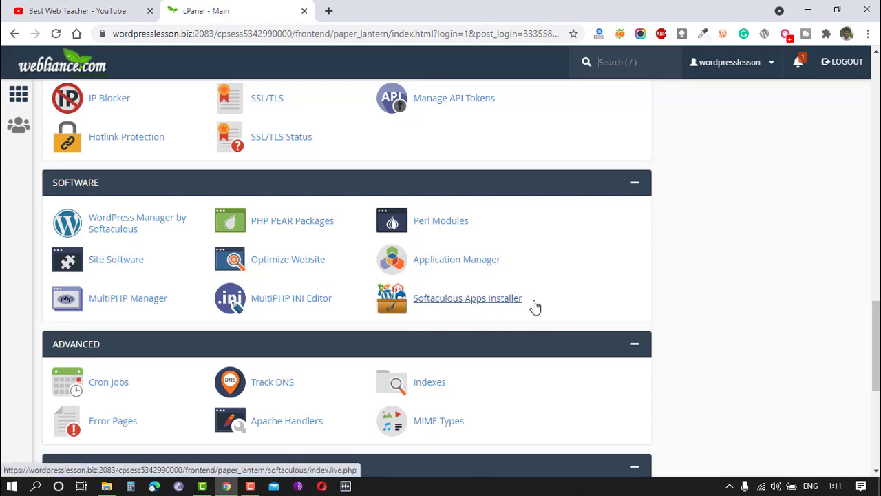
click(457, 306)
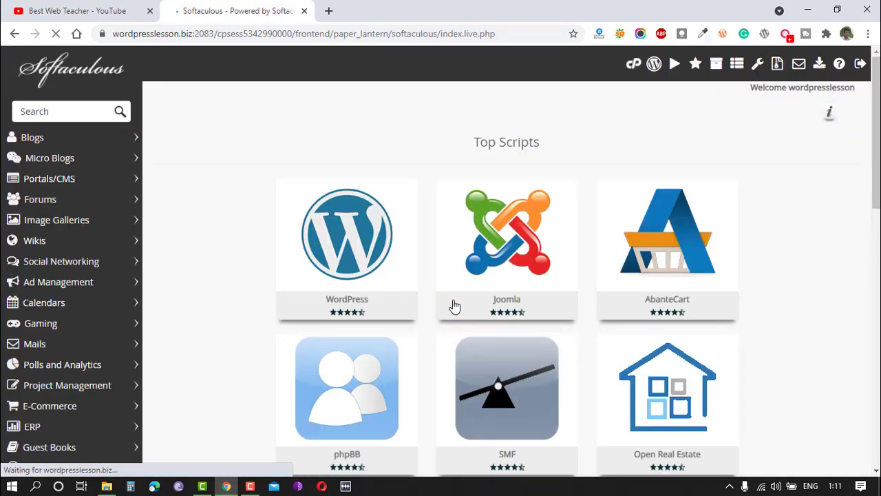
Start a WordPress installation and select version 5.7.
mouse_move(293, 236)
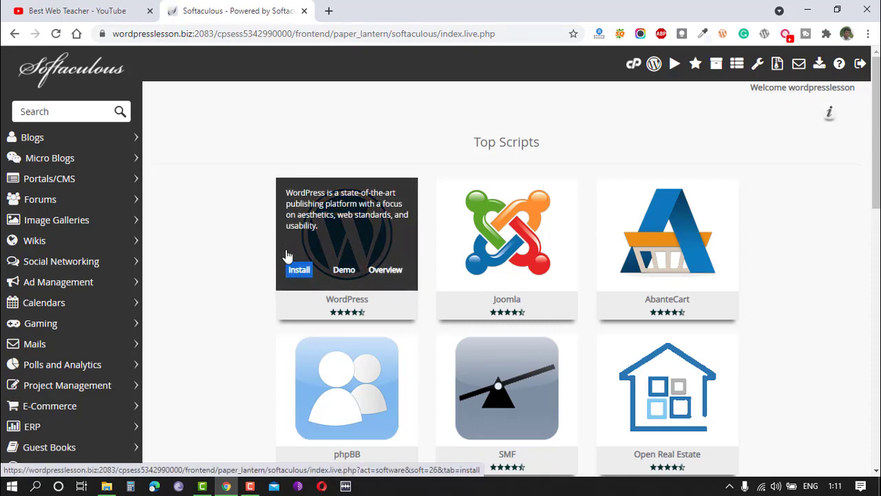
click(299, 275)
click(297, 270)
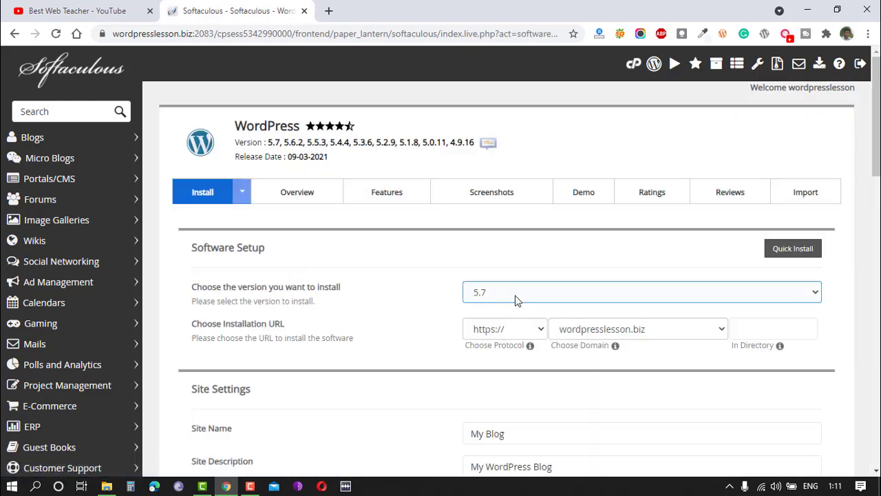
click(512, 293)
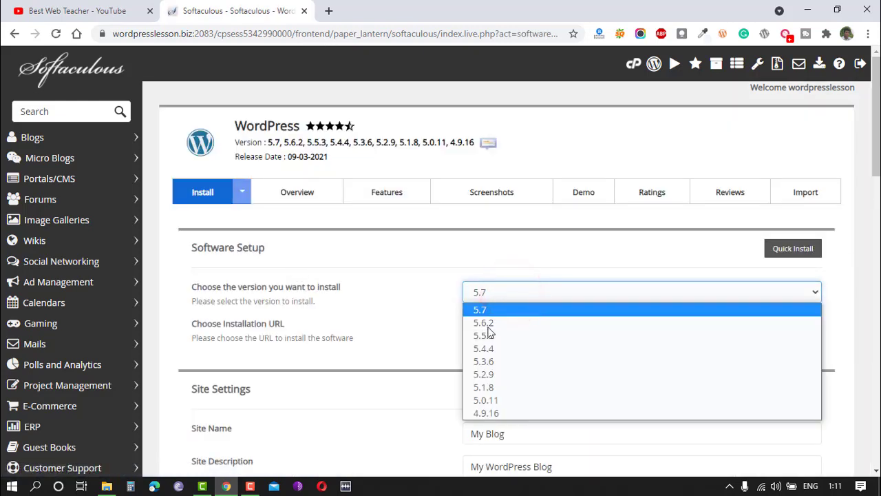
click(480, 309)
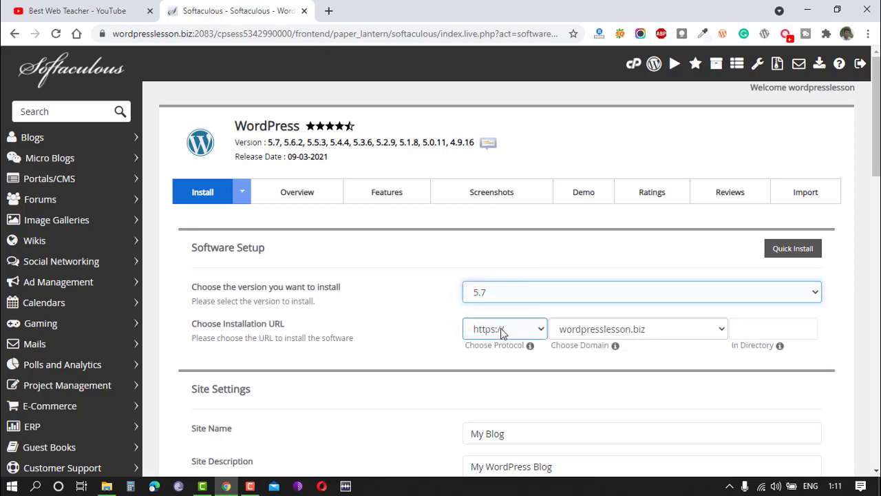
click(502, 329)
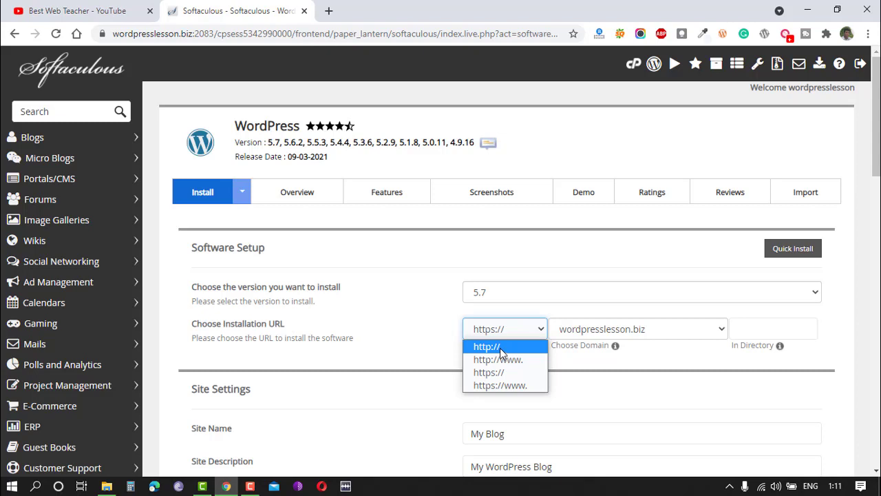
click(499, 346)
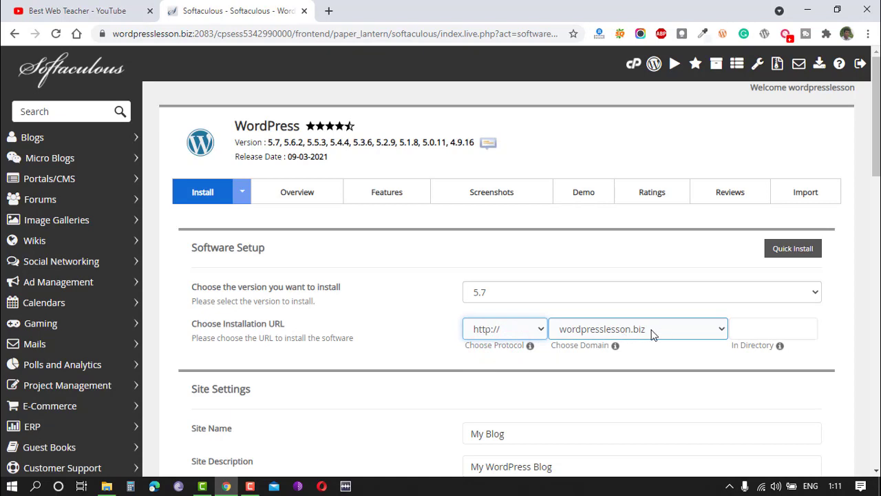
click(761, 327)
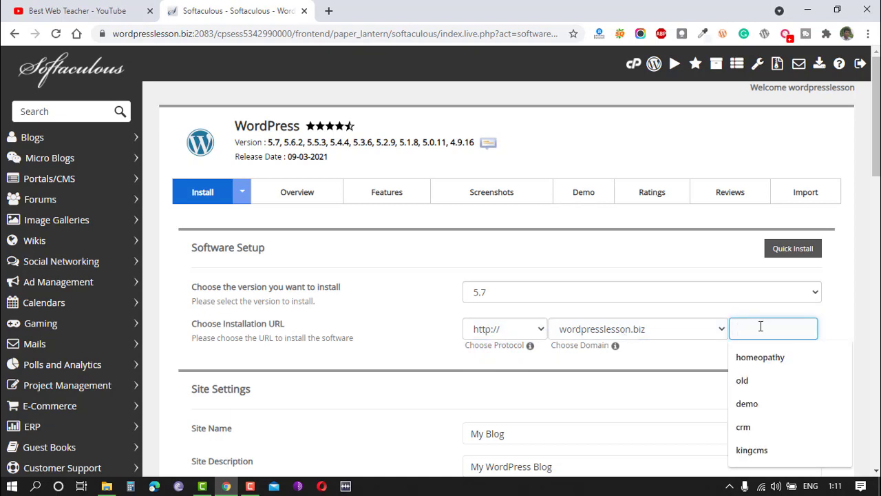
click(838, 322)
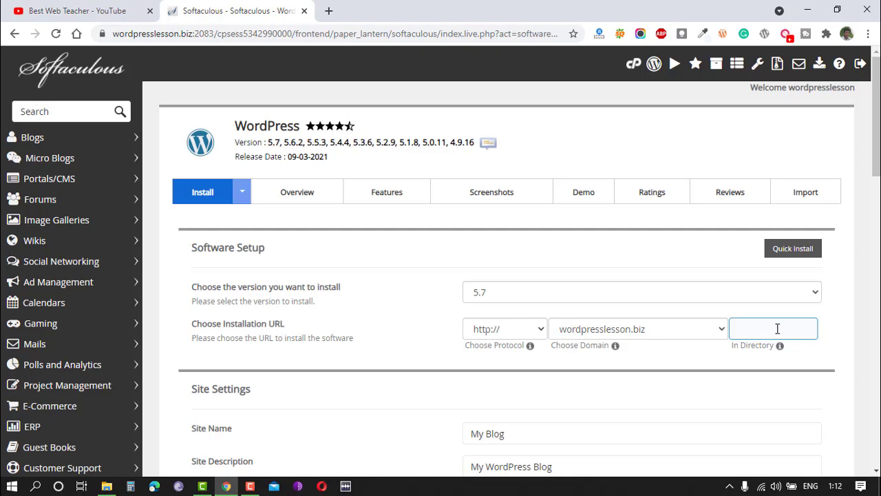
Replace the site name with "Wordpress tutorial".
scroll(527, 324, down, 2)
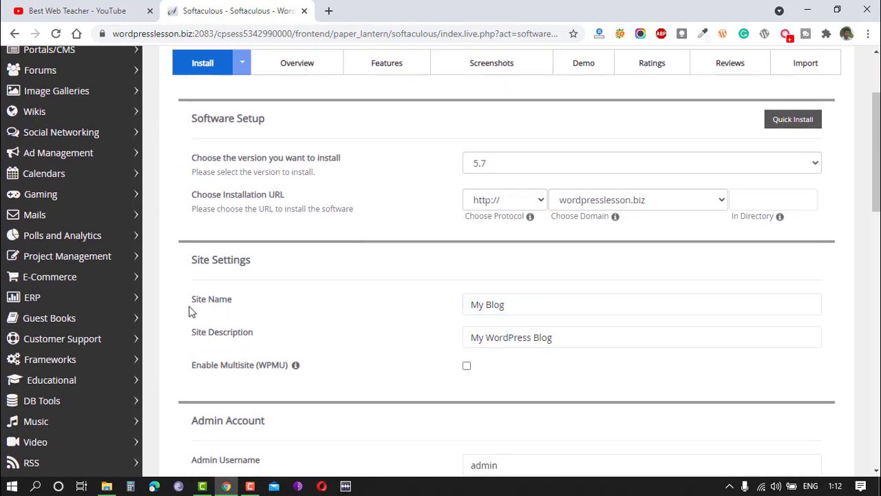
click(488, 309)
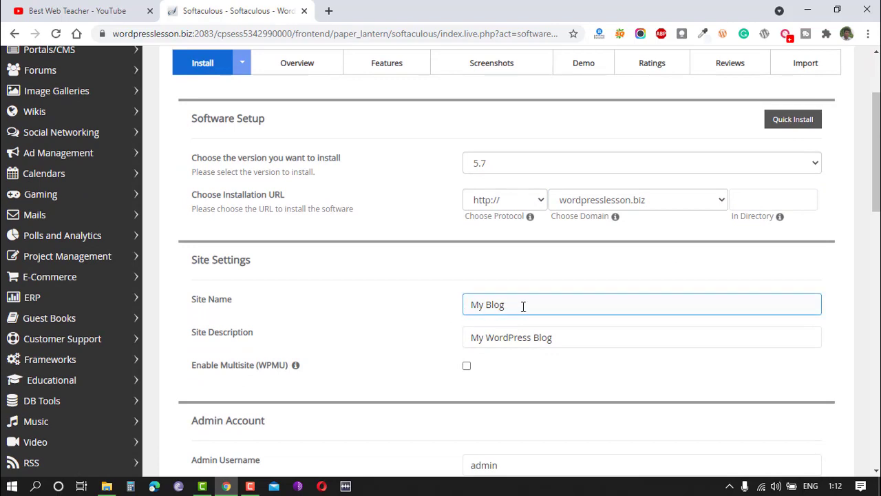
click(566, 337)
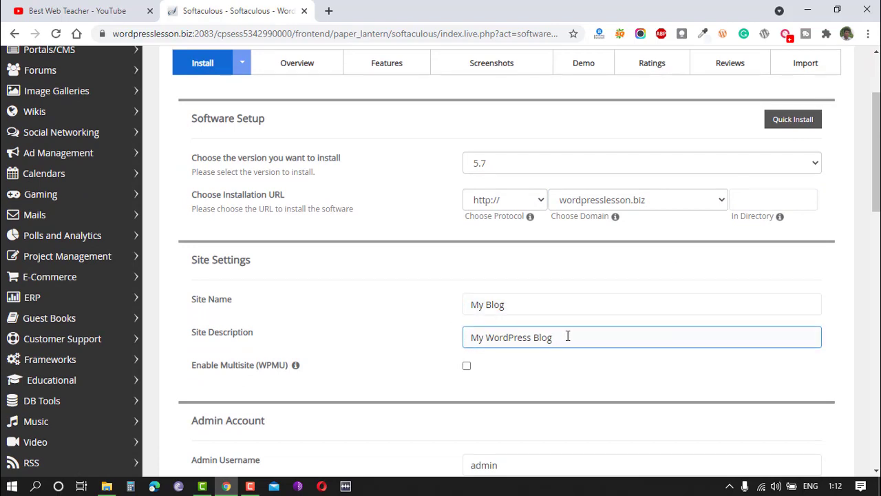
click(523, 305)
drag(517, 304, 428, 309)
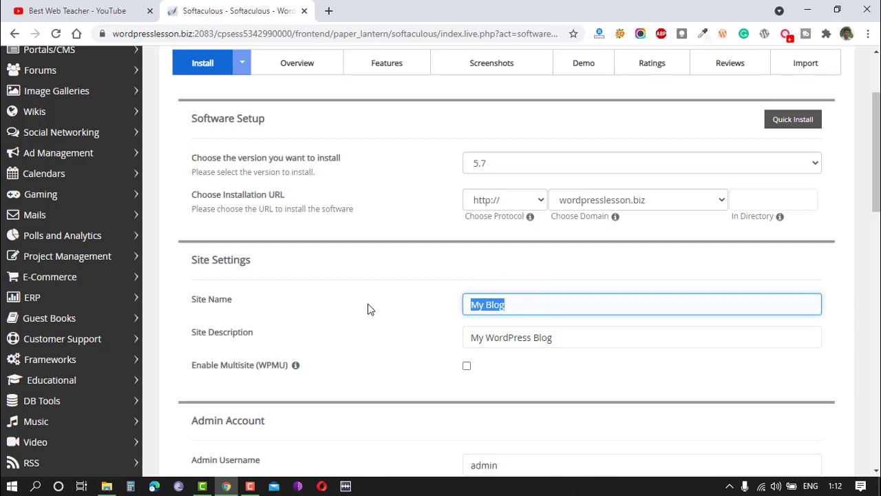
text(Wordpress tutorial)
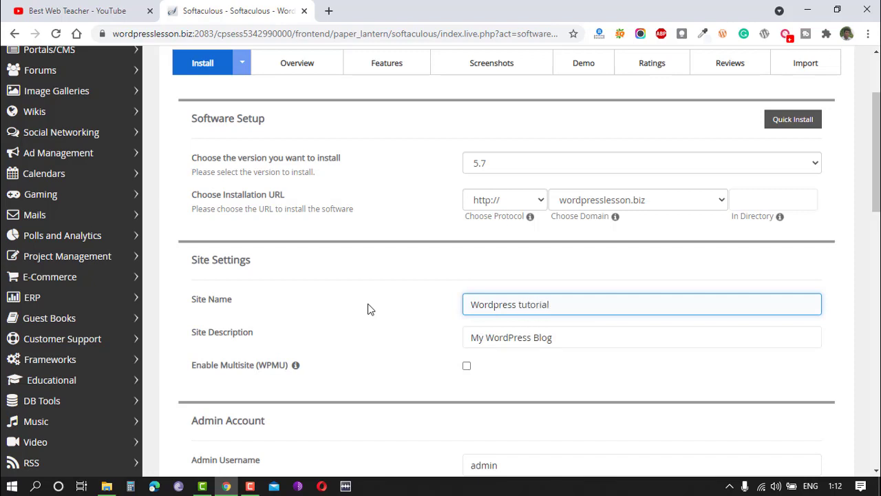
Set the site description to "Best wordpress tutorials".
key(Tab)
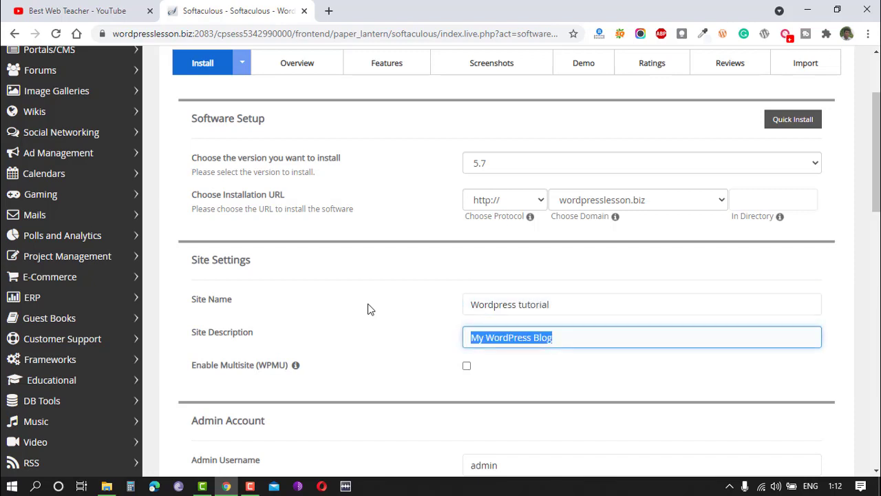
text(Be)
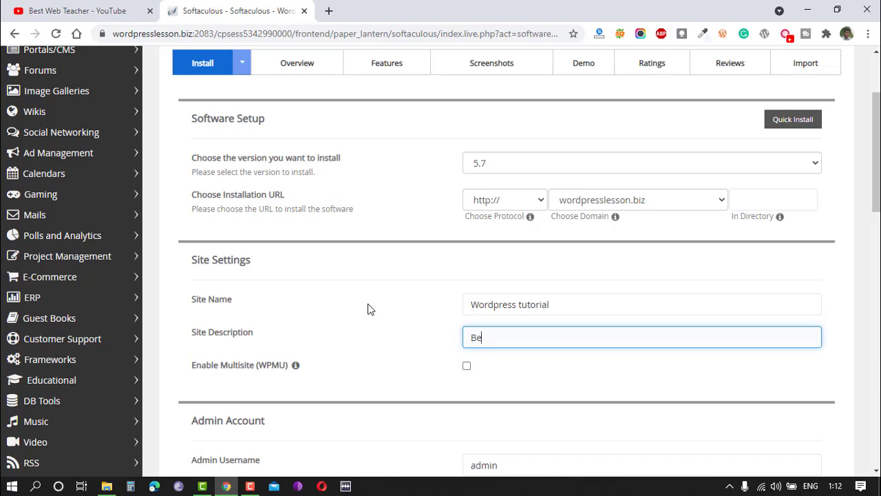
text(st wordpress tur)
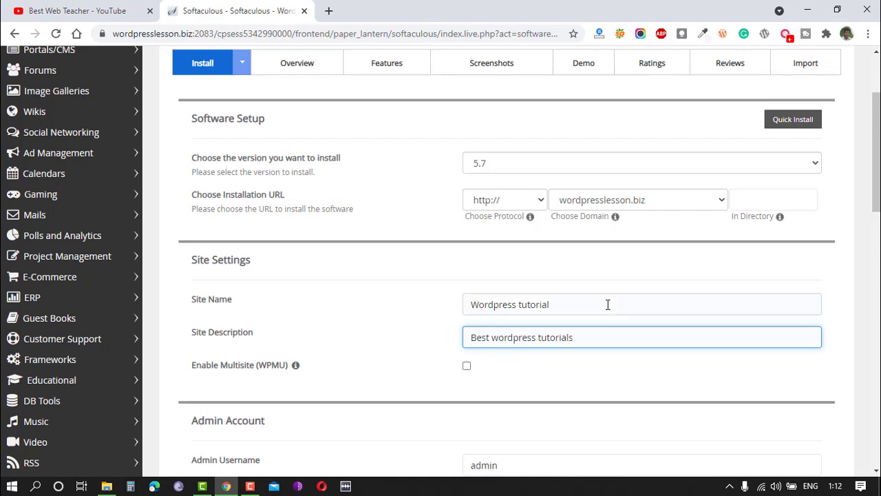
Review the Admin Account username, password and email fields.
scroll(452, 300, down, 2)
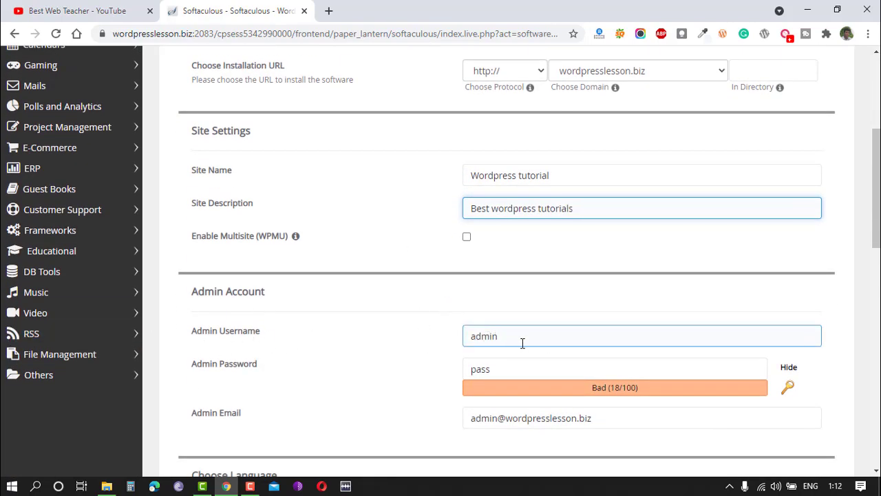
scroll(533, 337, down, 3)
scroll(540, 339, up, 3)
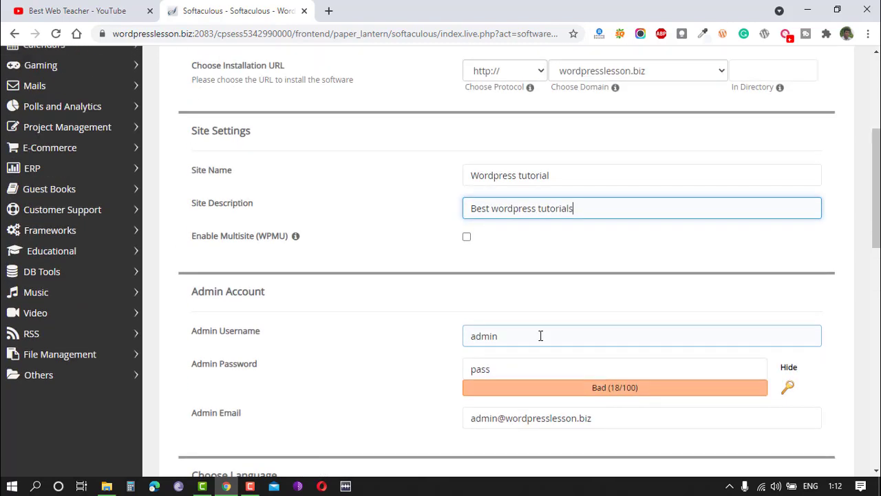
scroll(540, 339, down, 1)
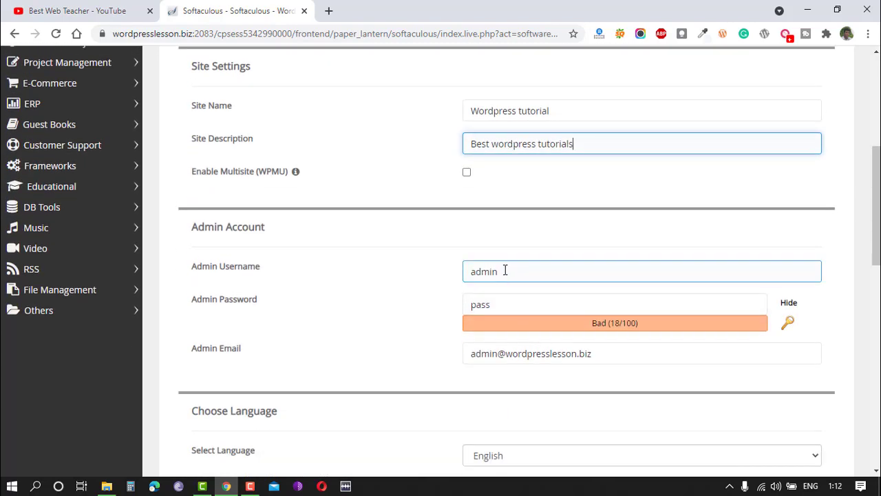
click(505, 303)
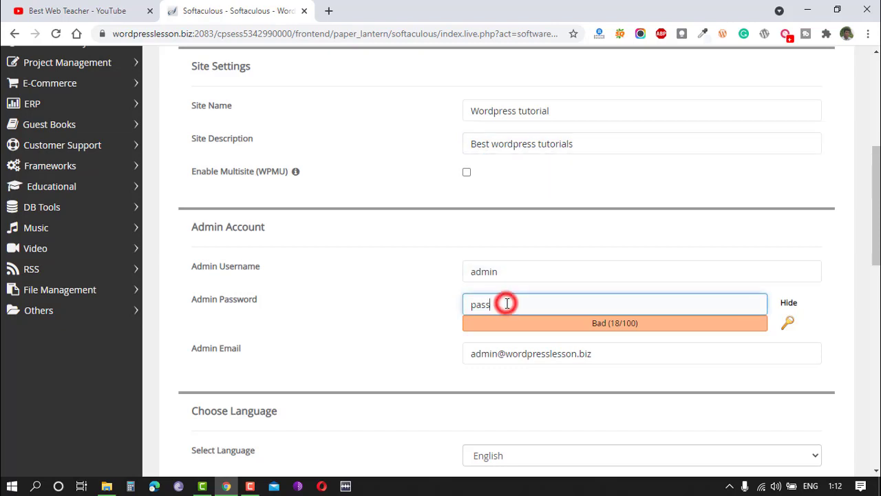
double_click(503, 303)
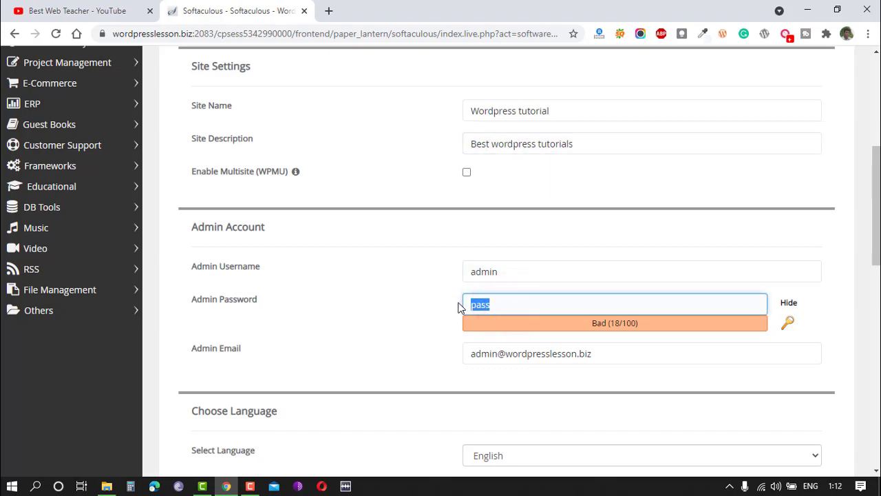
click(521, 267)
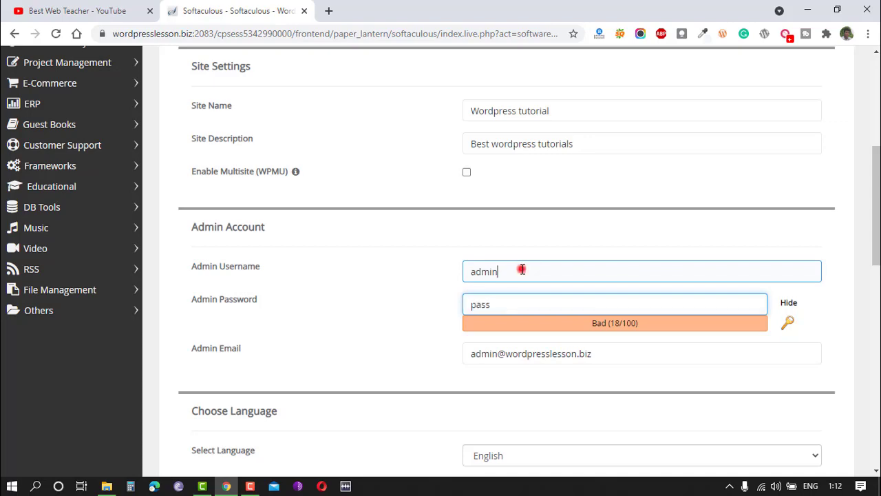
scroll(594, 227, down, 2)
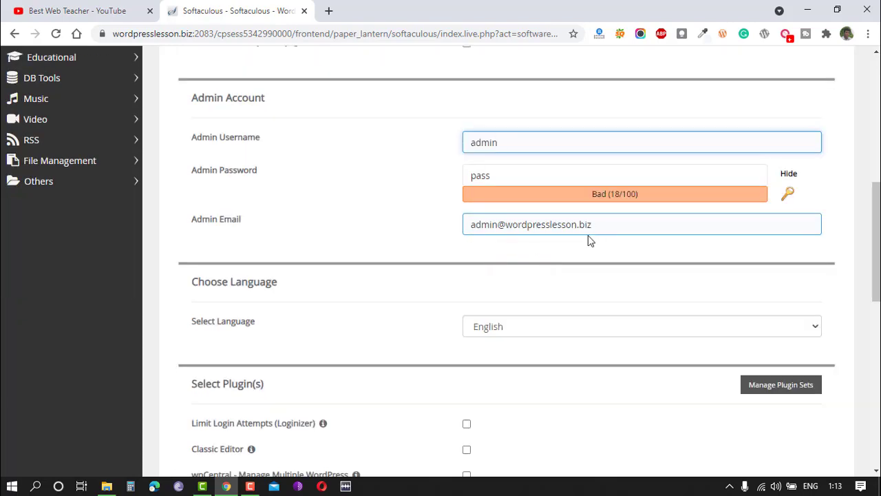
Enable the Classic Editor plugin and run the WordPress installation.
scroll(596, 231, down, 4)
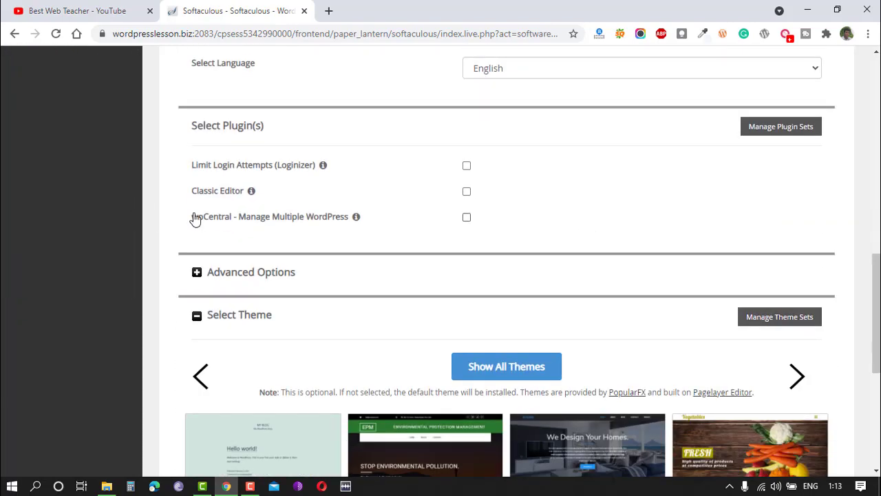
click(466, 193)
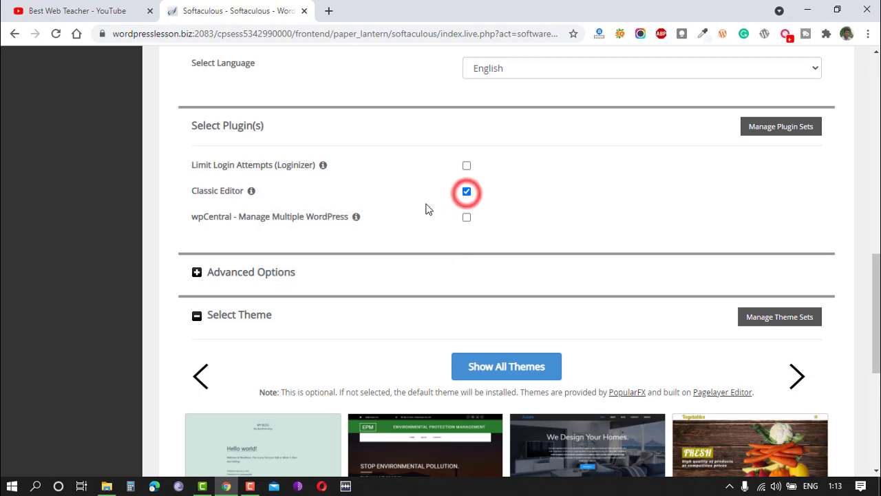
scroll(415, 230, down, 5)
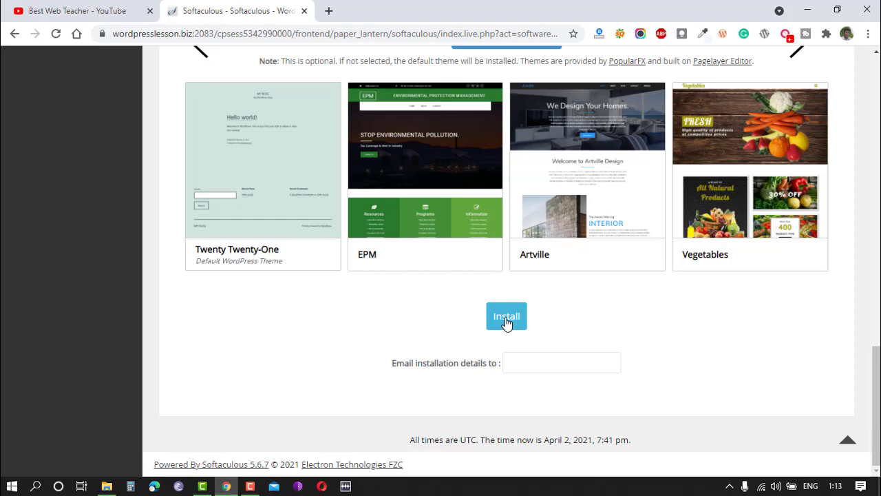
click(505, 320)
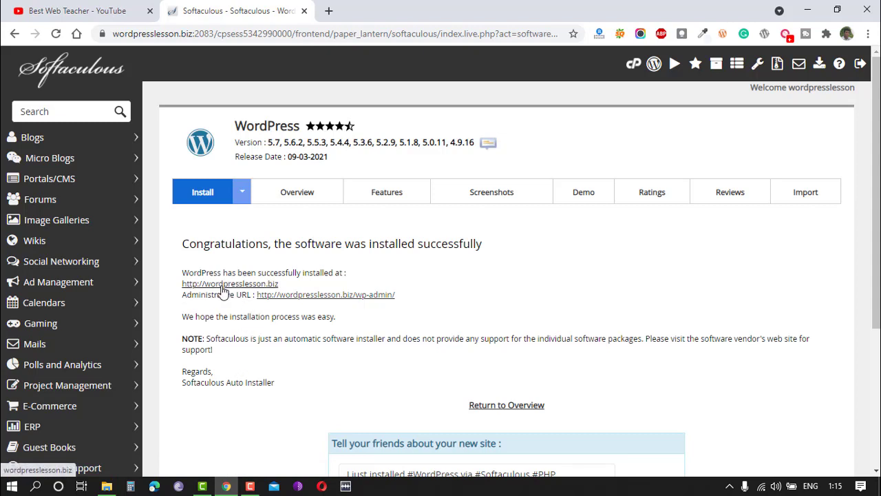
Open the newly installed site at wordpresslesson.biz to view its front page.
click(250, 284)
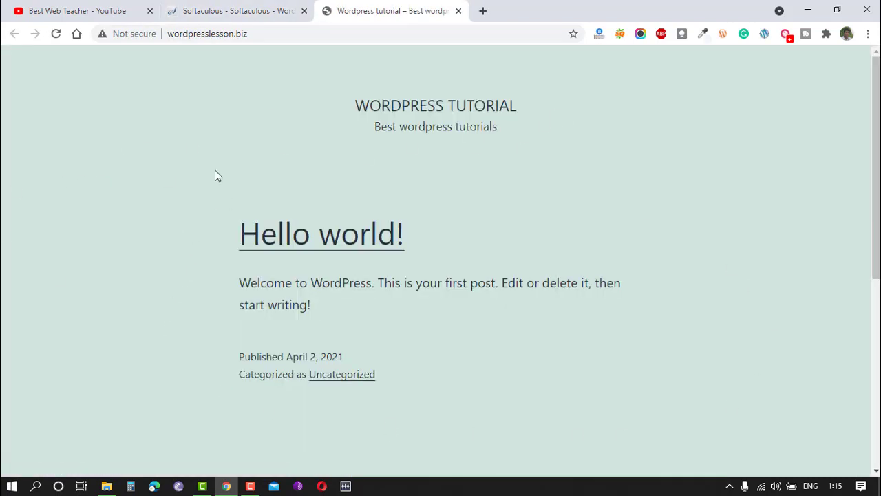
scroll(736, 215, down, 10)
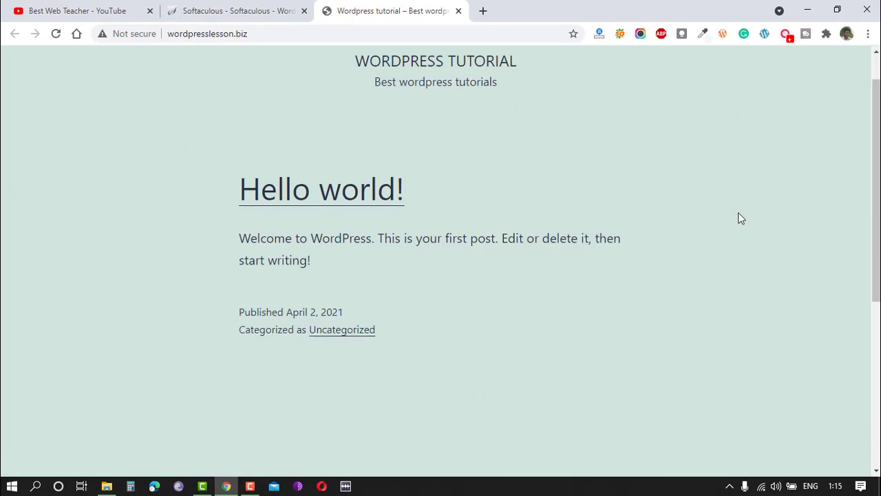
scroll(743, 247, up, 10)
click(236, 8)
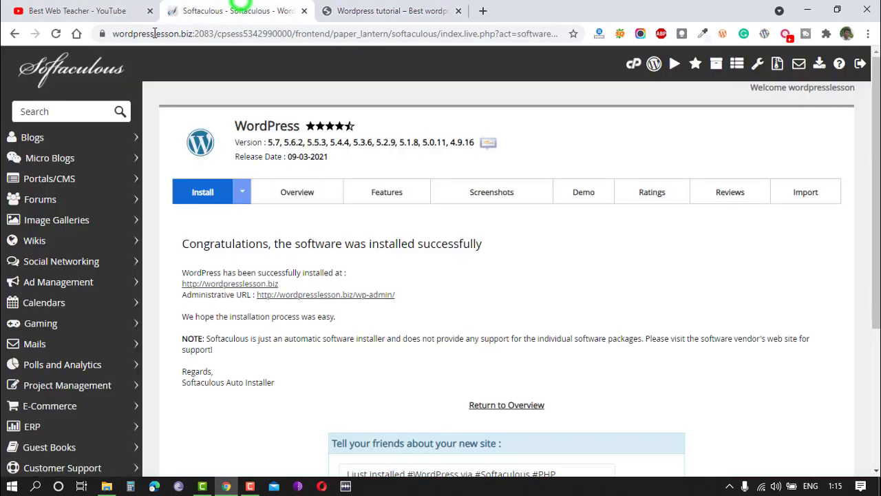
Open the administrative URL to view the WordPress dashboard, comparing it with the site tab.
click(321, 297)
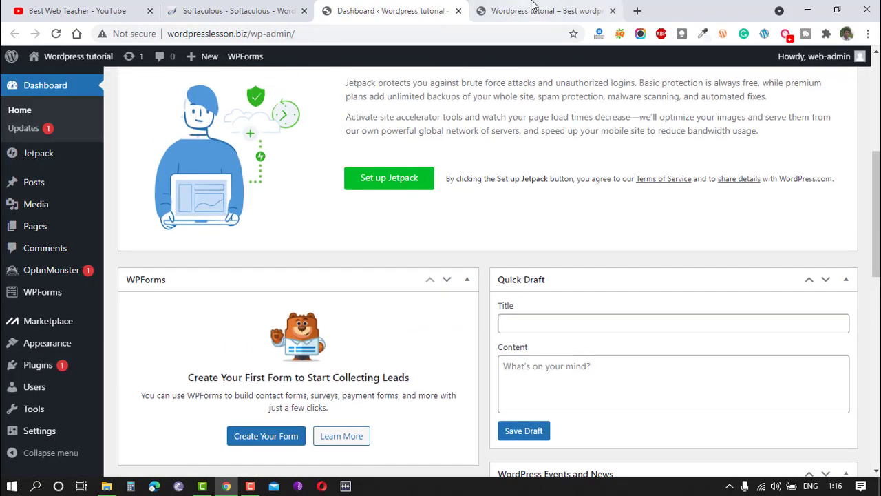
click(534, 9)
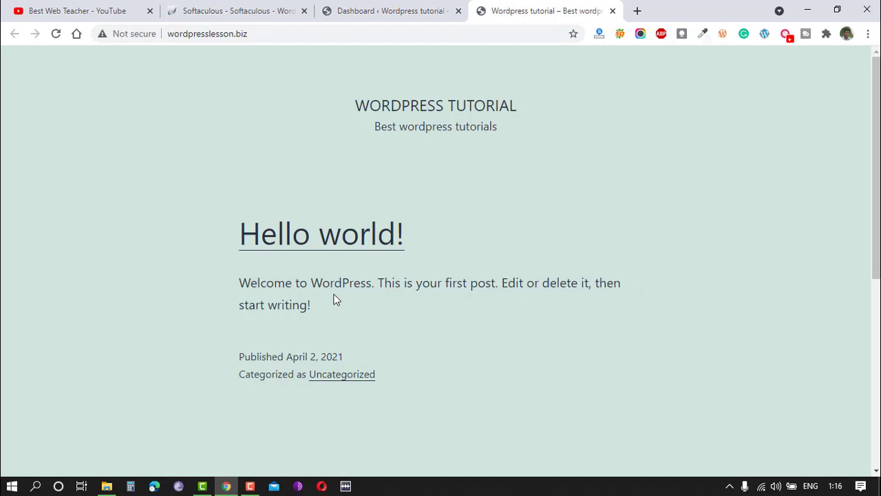
click(393, 8)
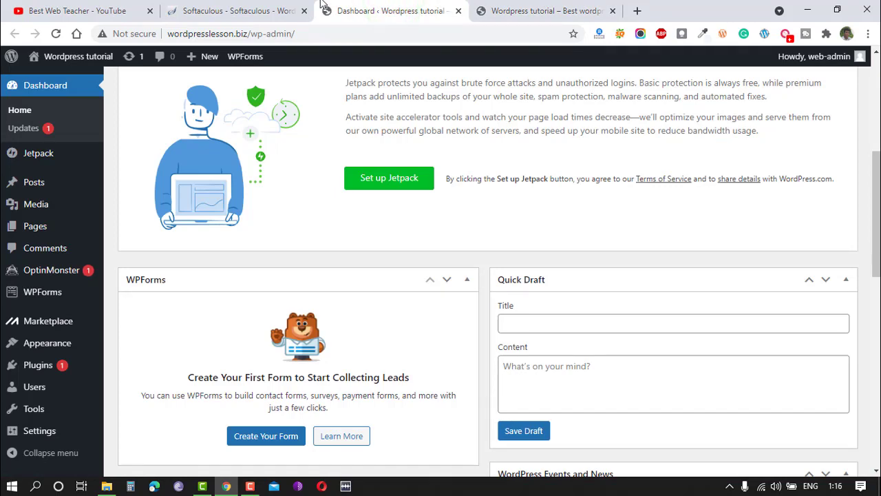
click(256, 11)
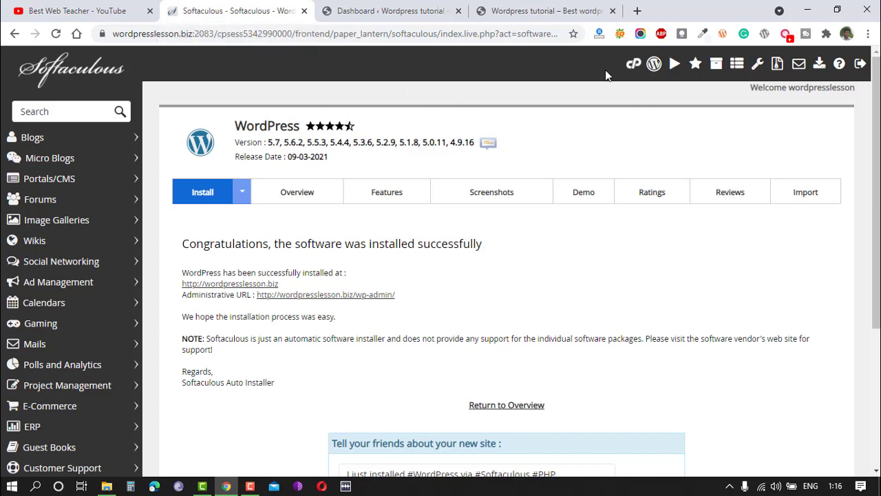
Open cPanel's File Manager and create a folder named demo inside public_html.
click(633, 63)
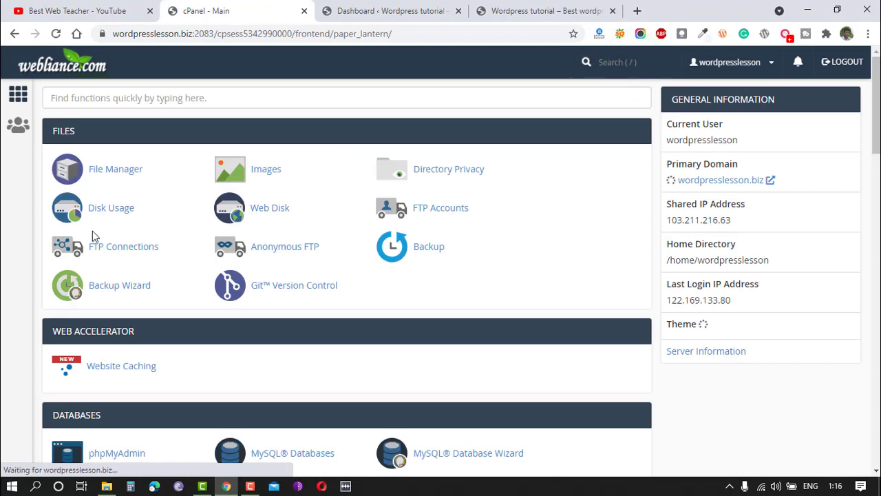
click(102, 170)
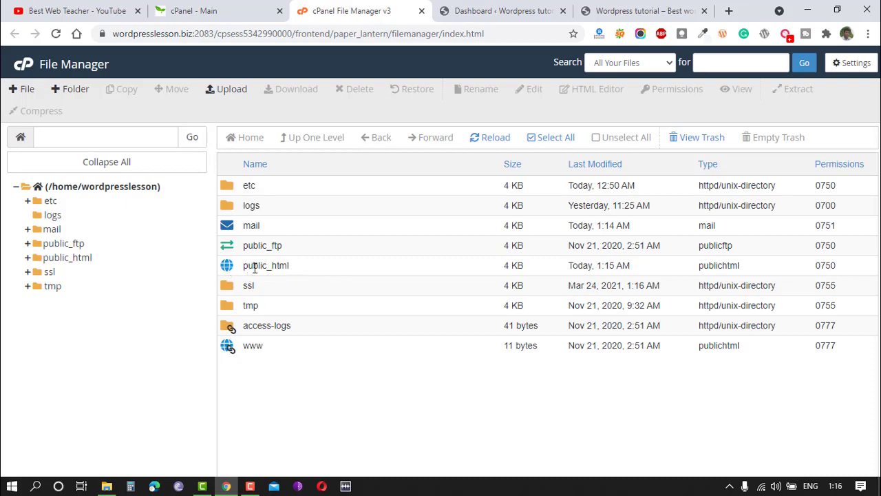
double_click(227, 267)
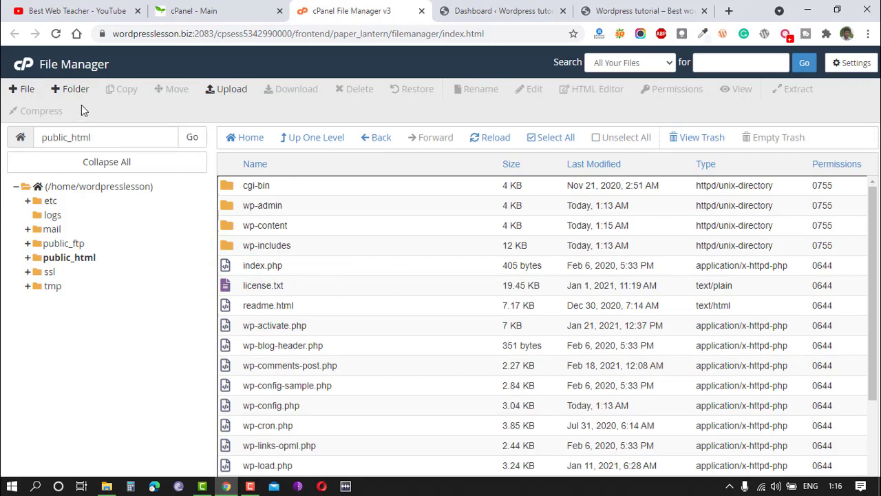
click(71, 89)
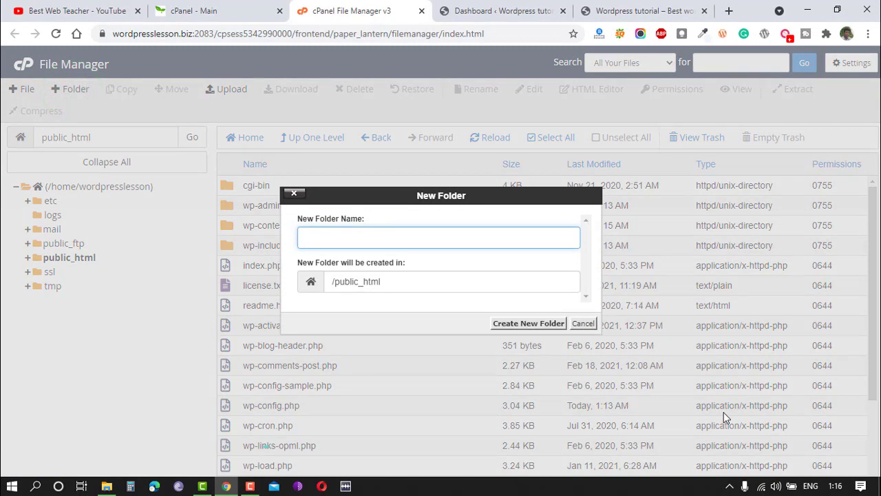
text(demo)
click(524, 323)
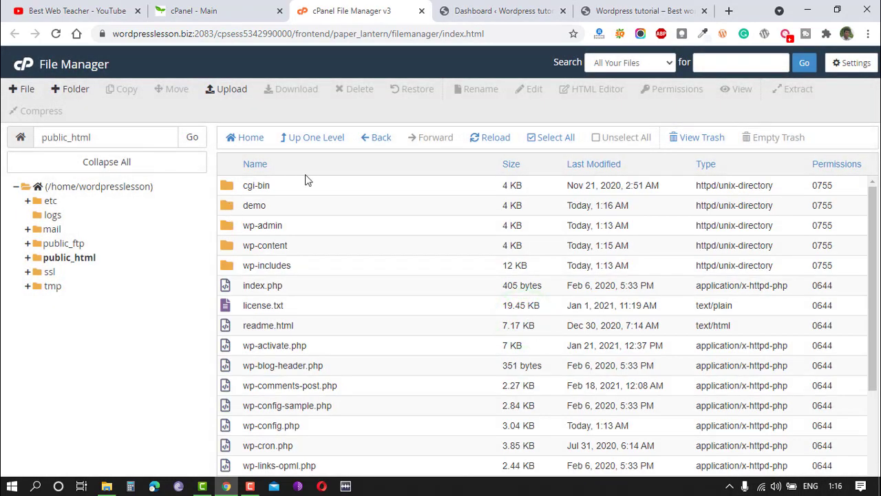
Visit wordpresslesson.biz/demo in the browser to check the new folder.
click(650, 6)
click(263, 31)
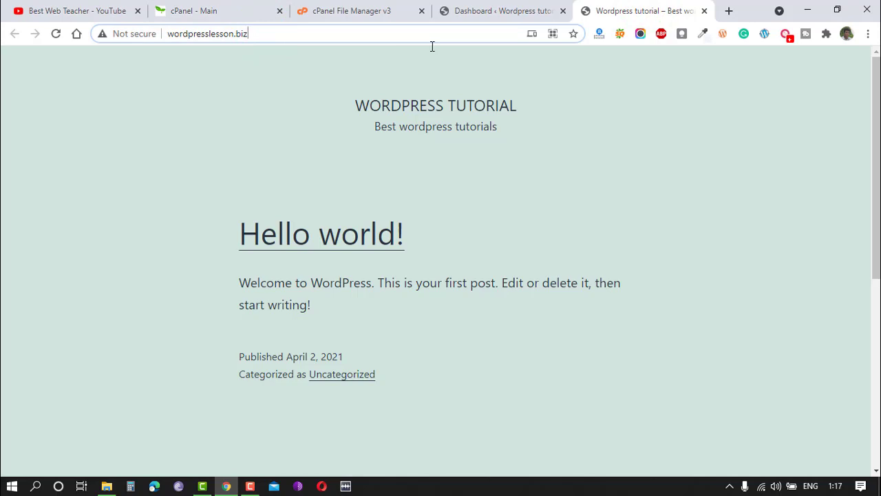
text(/)
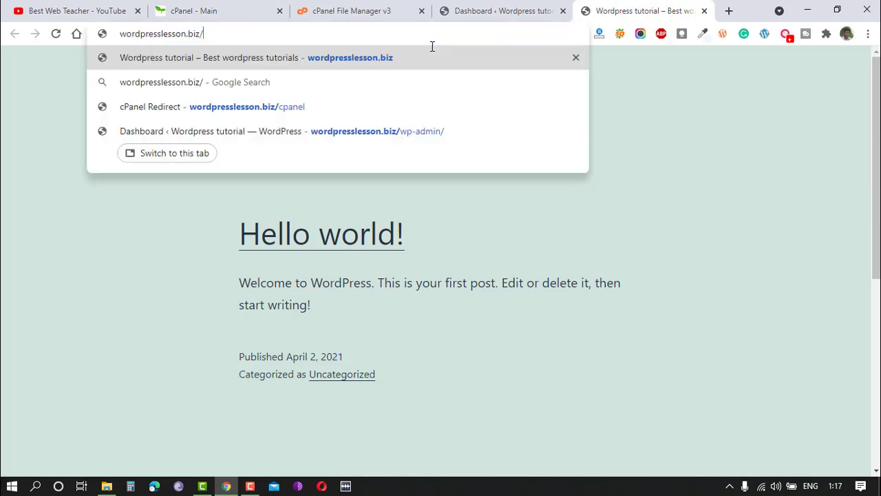
text(demo)
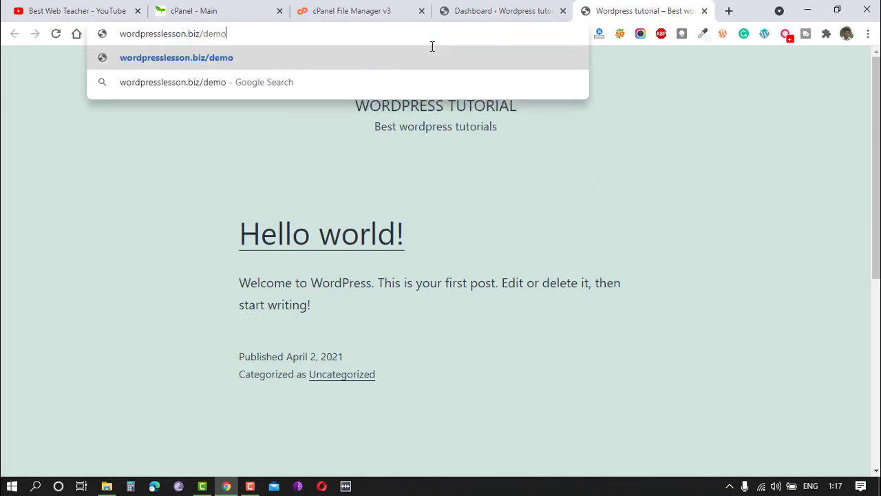
key(Return)
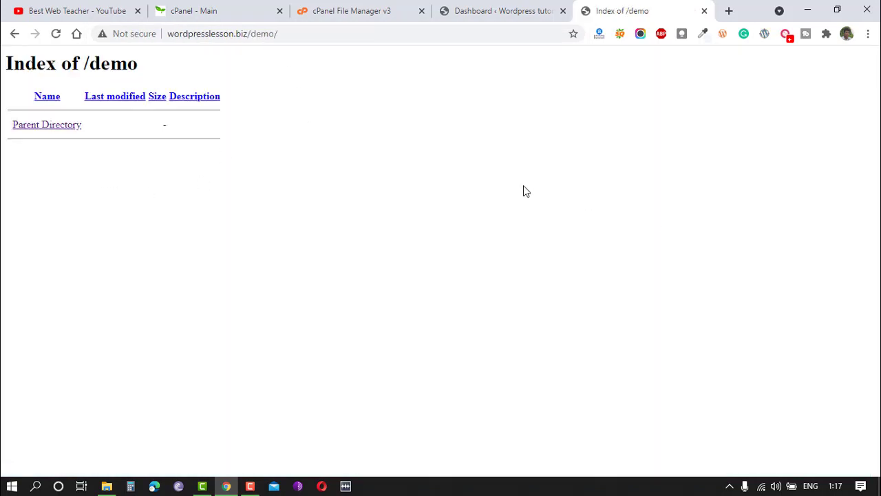
Close the WordPress dashboard tab and open wordpress.org in a new tab.
click(466, 8)
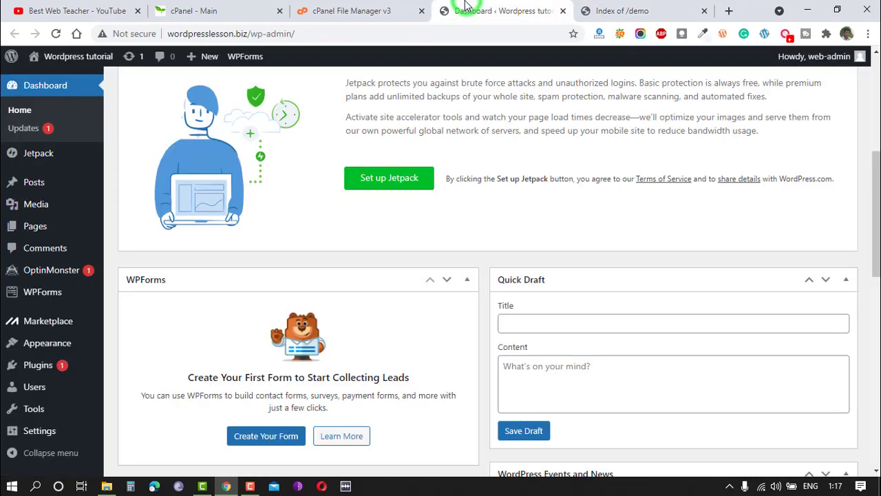
click(562, 11)
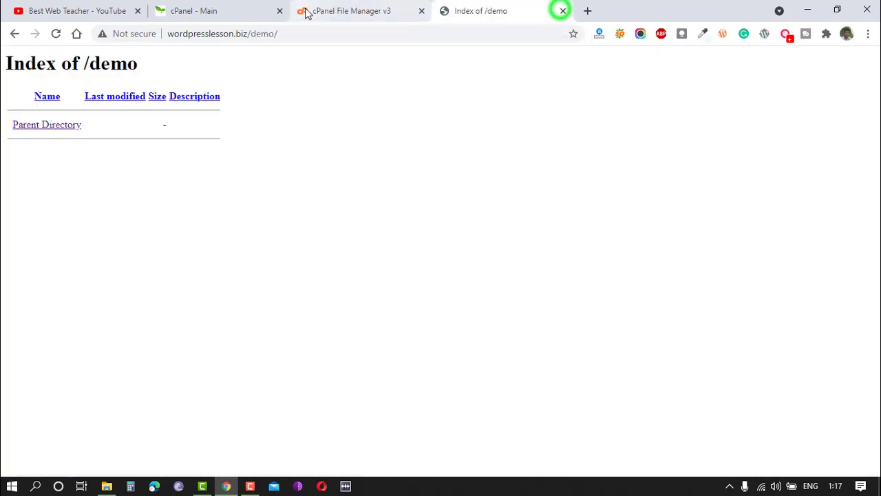
key(ctrl+t)
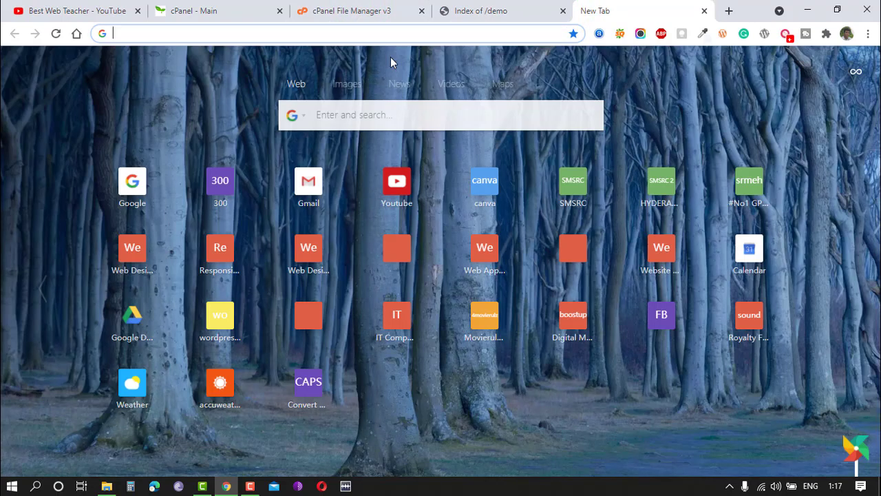
text(wordpress)
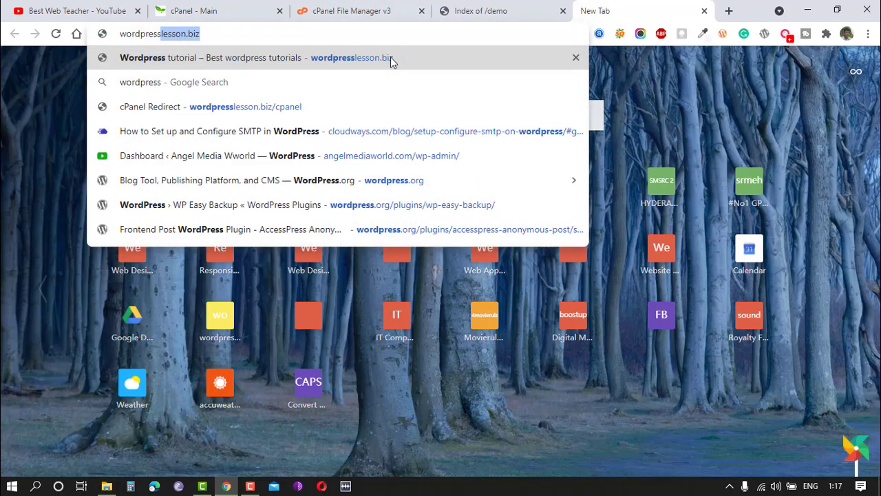
text(.org)
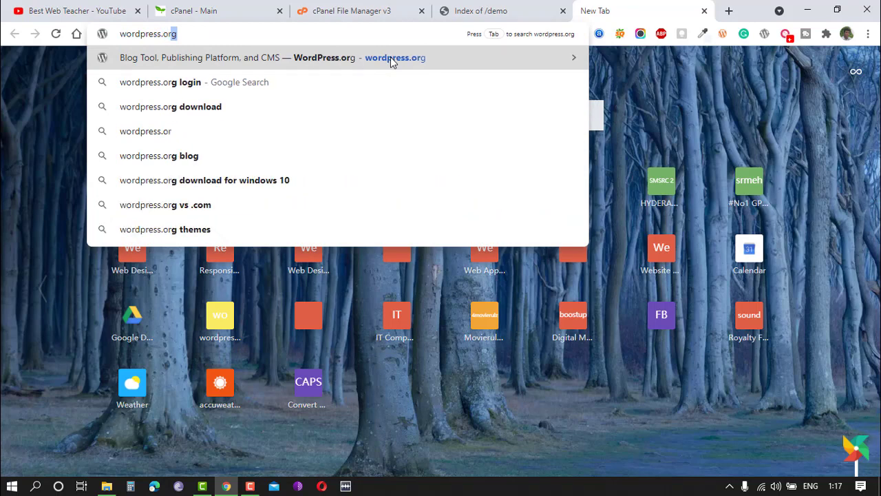
key(Return)
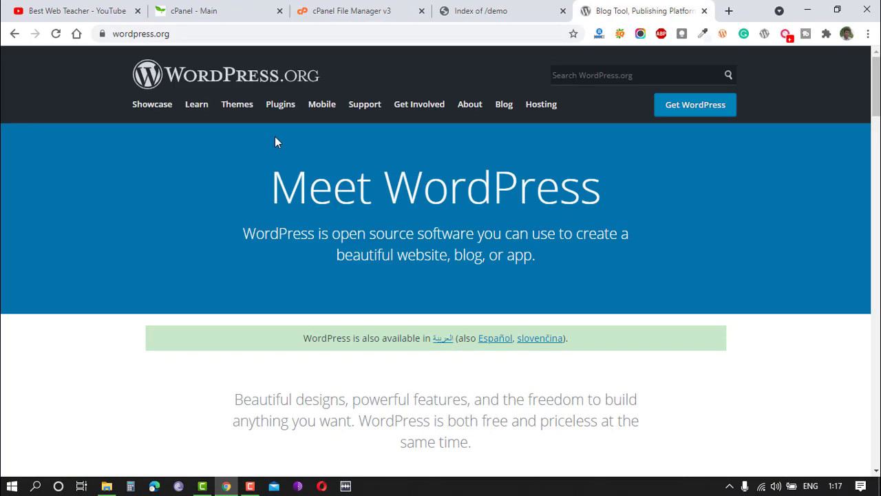
Download WordPress 5.7 as a zip file to the Desktop and return to the File Manager.
scroll(275, 136, down, 6)
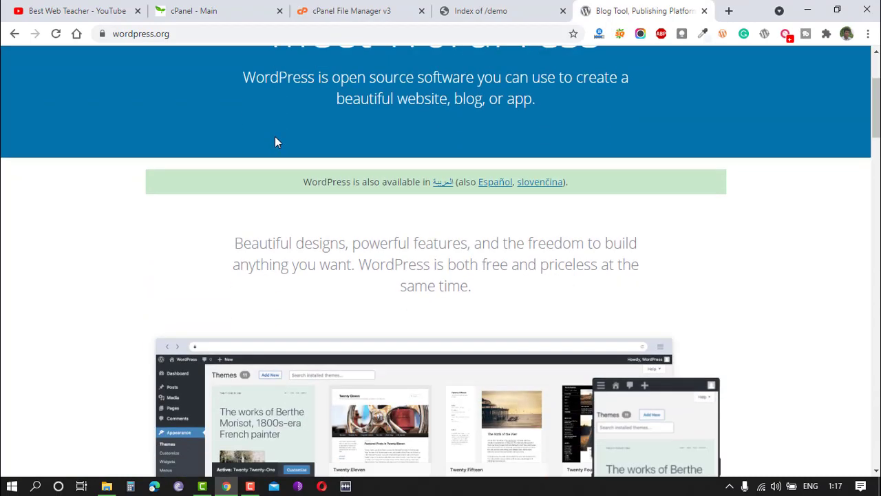
scroll(303, 157, down, 5)
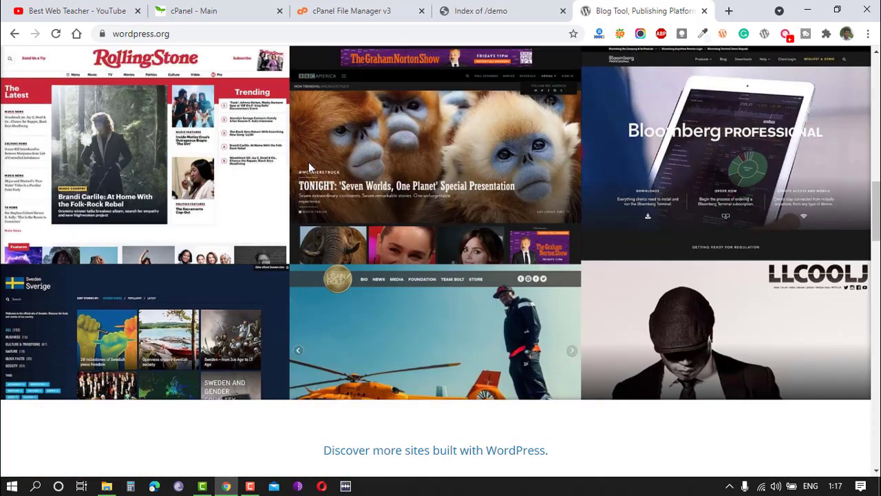
scroll(307, 169, up, 11)
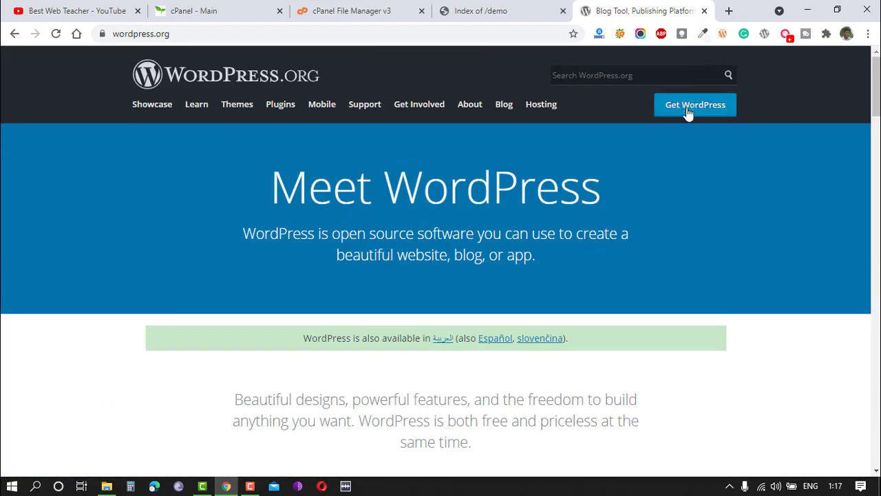
click(692, 113)
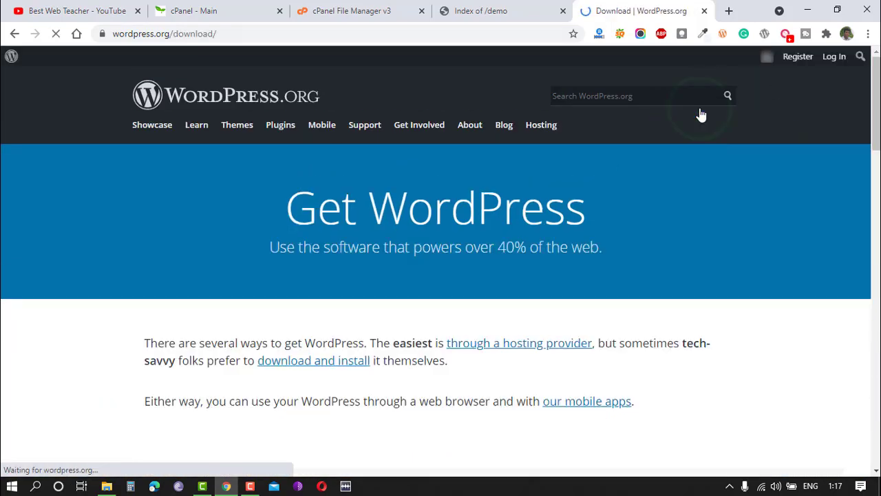
scroll(311, 356, down, 10)
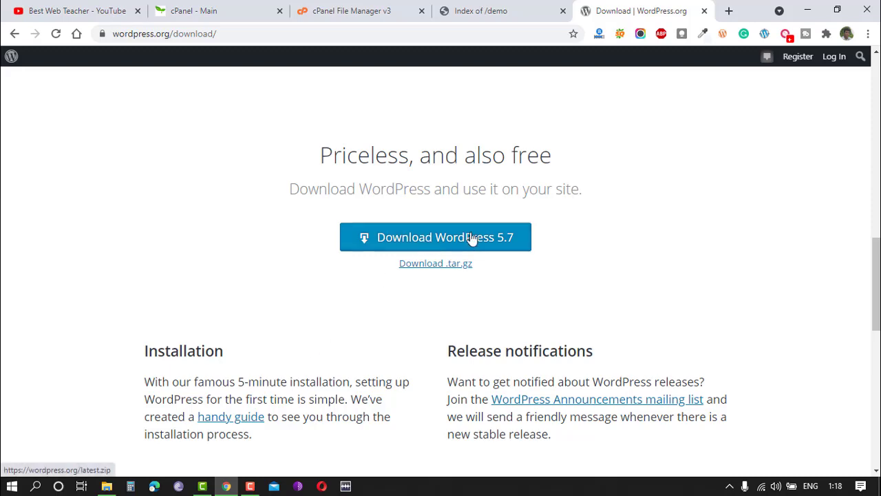
click(444, 240)
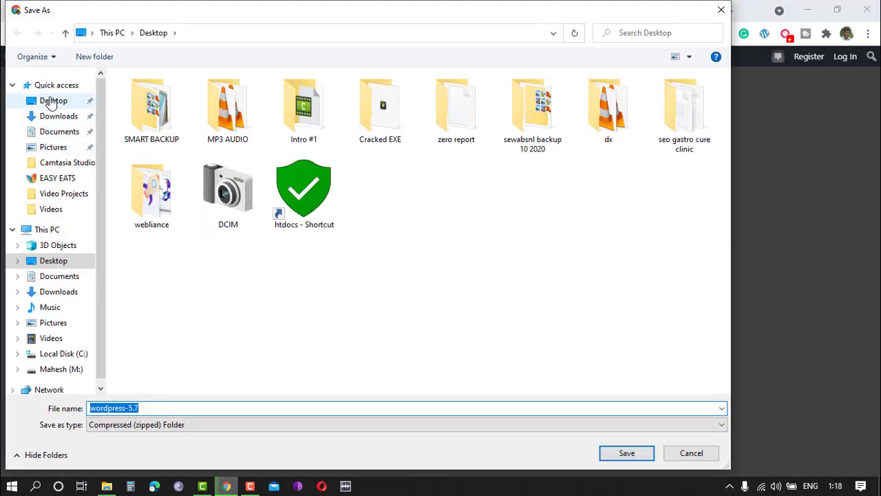
click(55, 103)
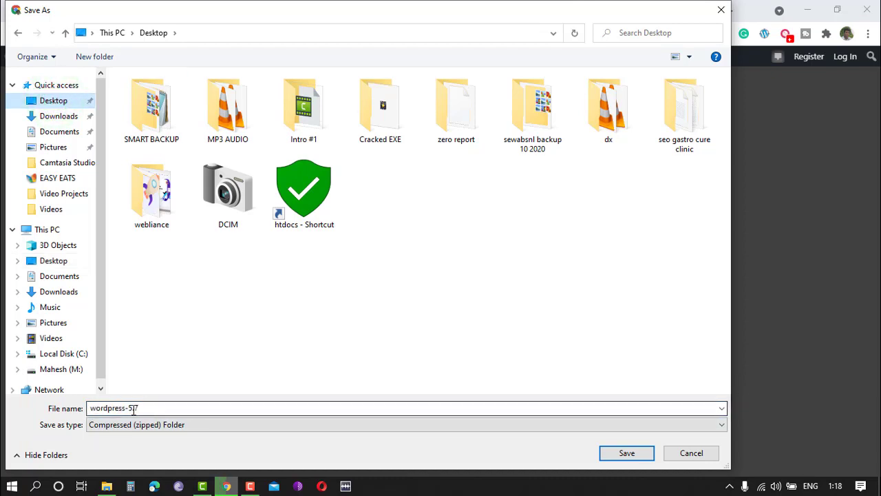
click(627, 454)
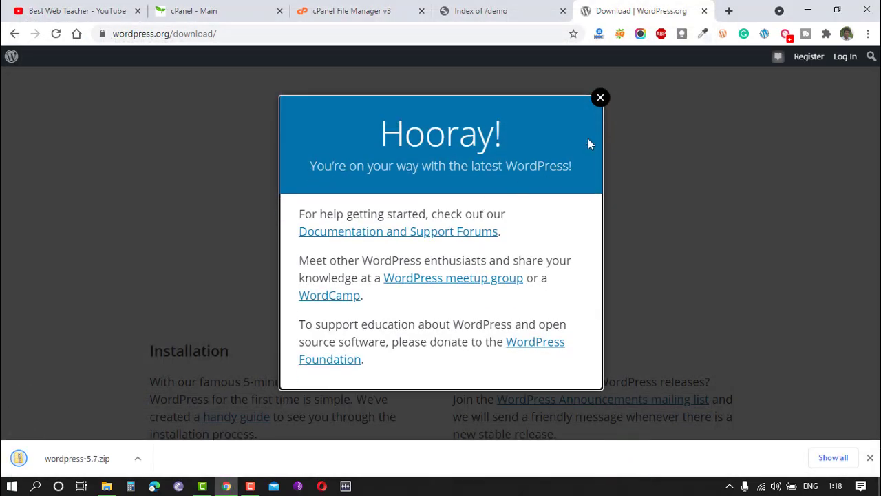
click(601, 98)
click(341, 10)
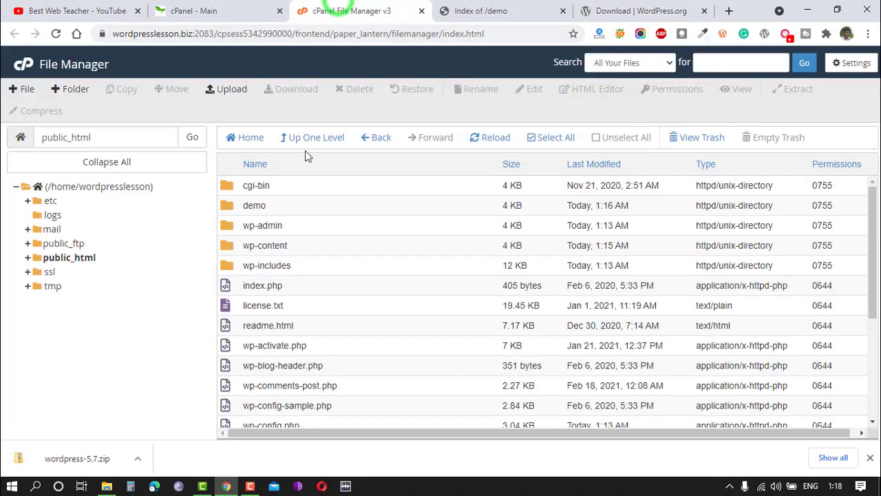
Open the demo folder and upload wordpress-5.7.zip into it, then refresh the File Manager listing.
double_click(229, 208)
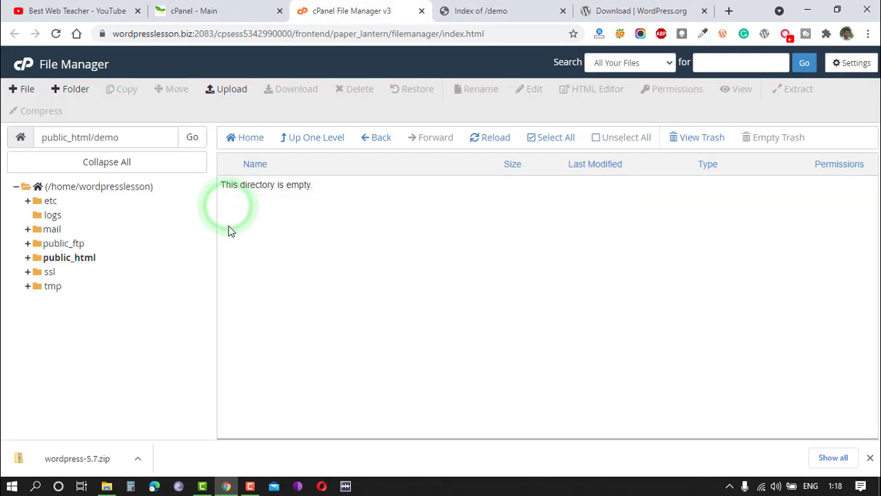
click(232, 90)
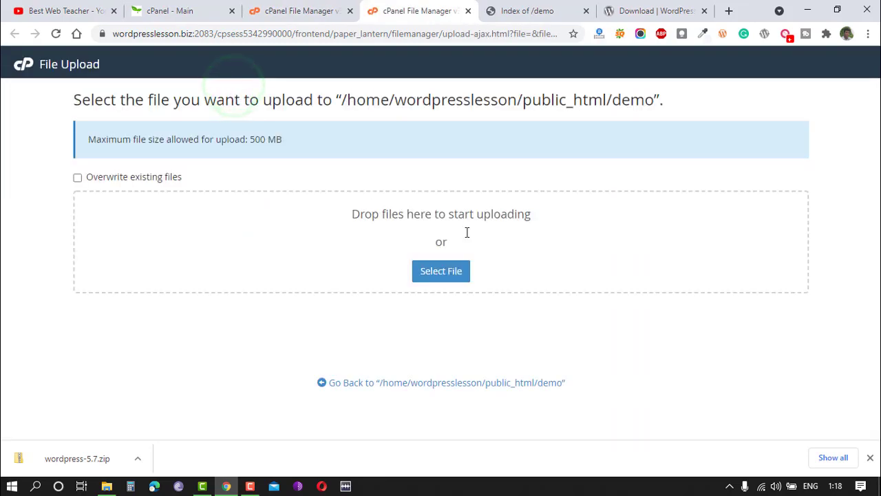
click(439, 271)
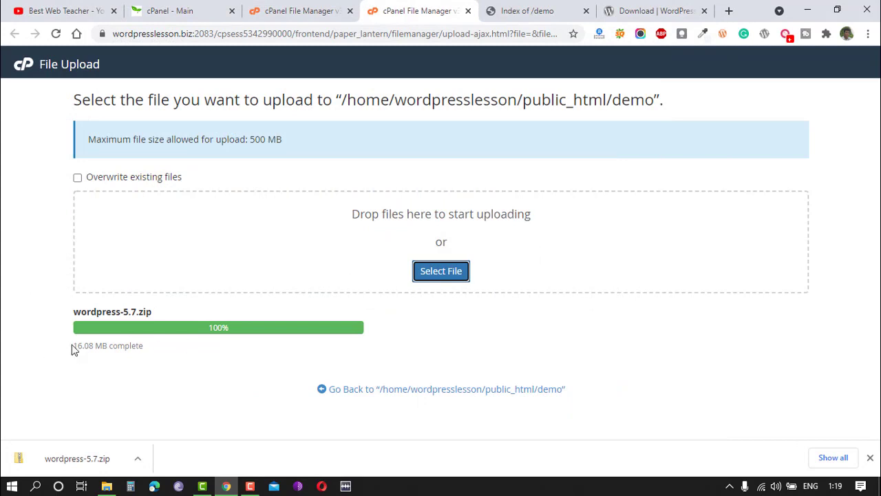
click(296, 10)
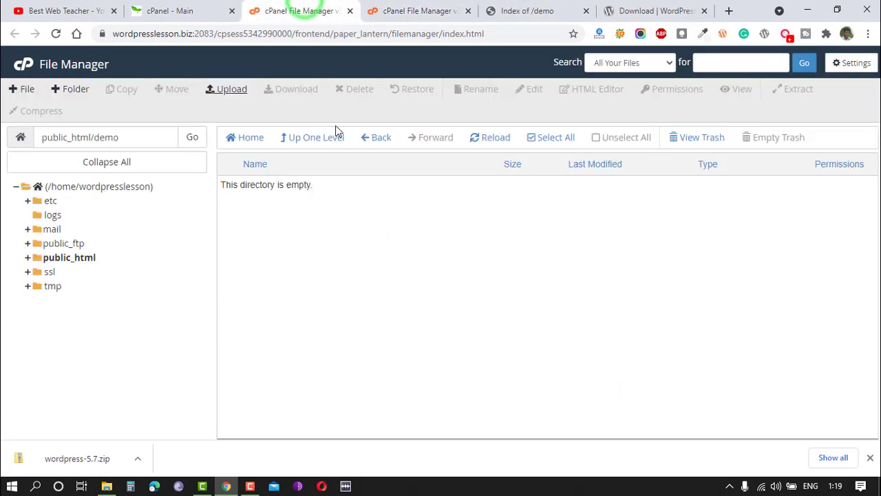
click(490, 137)
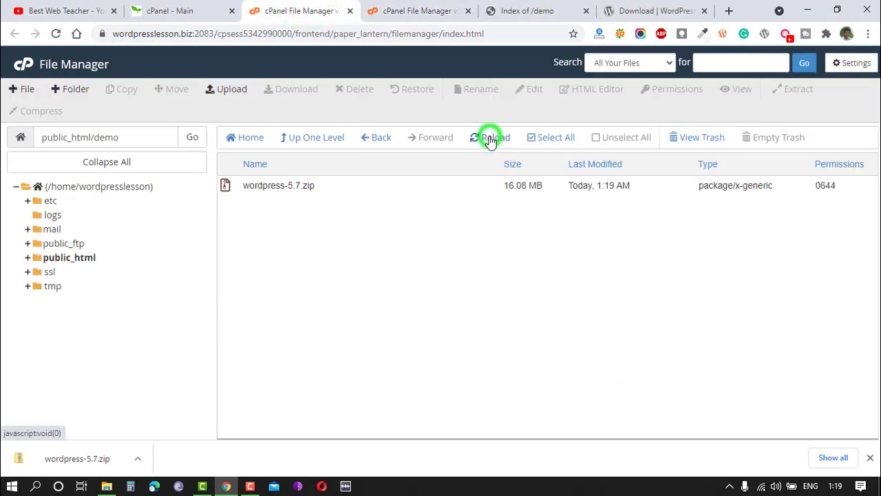
Extract wordpress-5.7.zip into /public_html/demo.
right_click(262, 186)
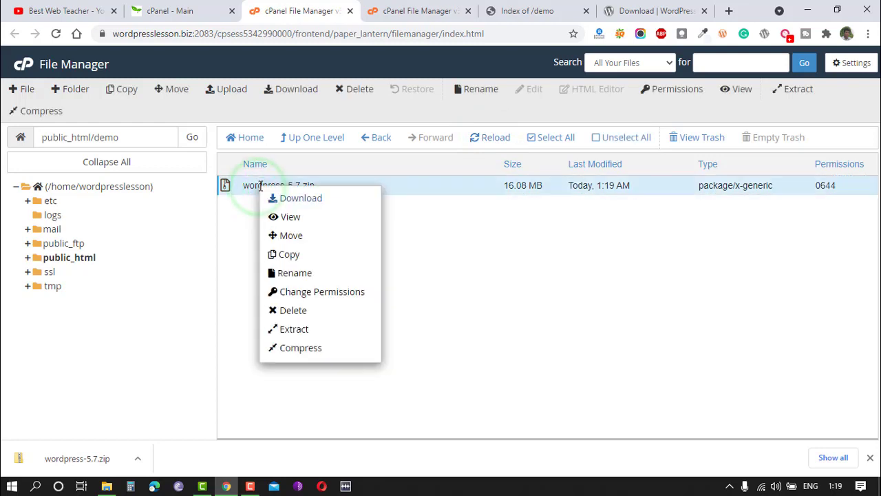
click(254, 221)
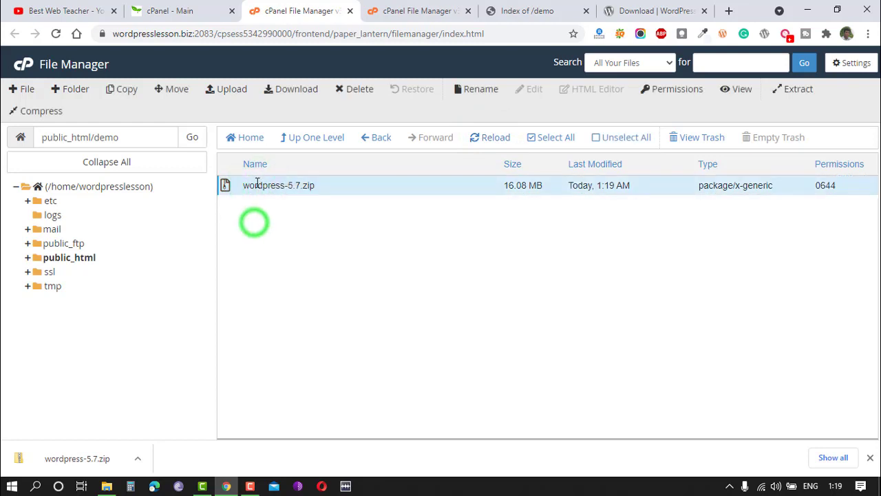
right_click(257, 183)
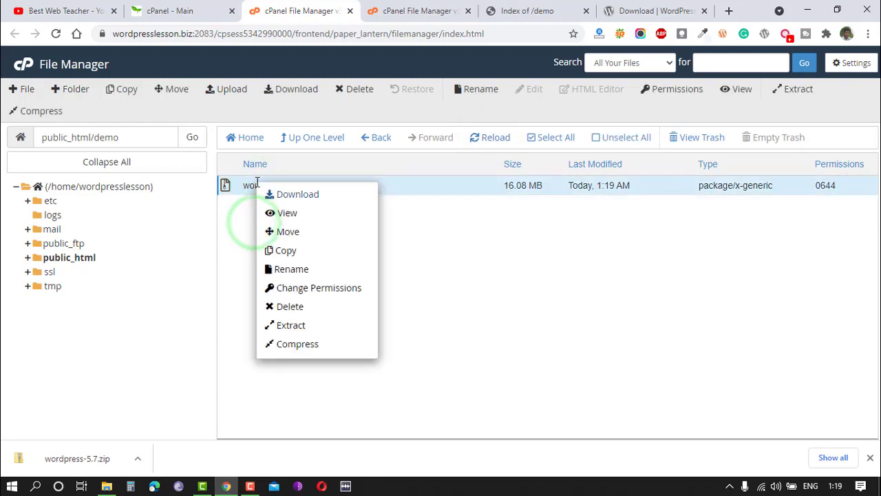
click(290, 326)
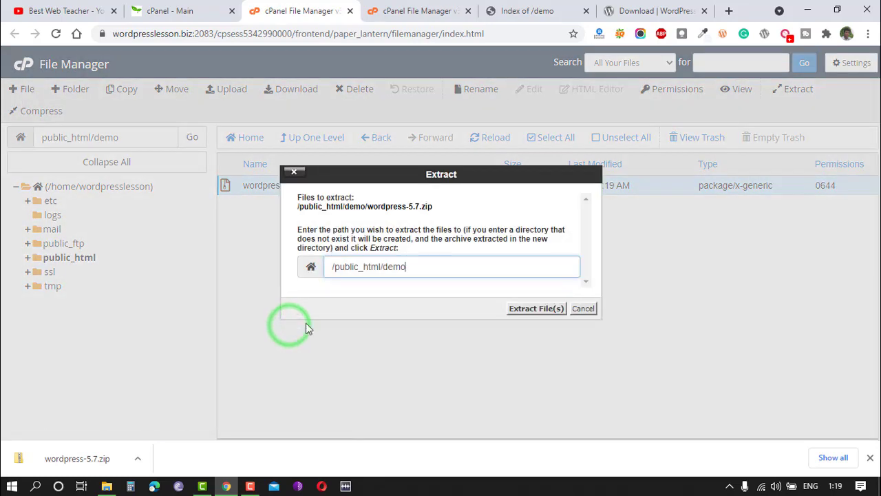
double_click(384, 266)
click(411, 266)
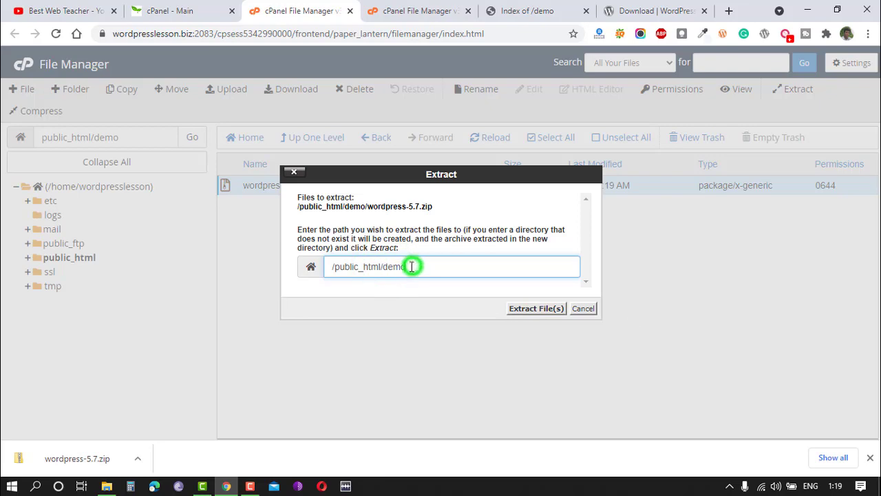
click(534, 310)
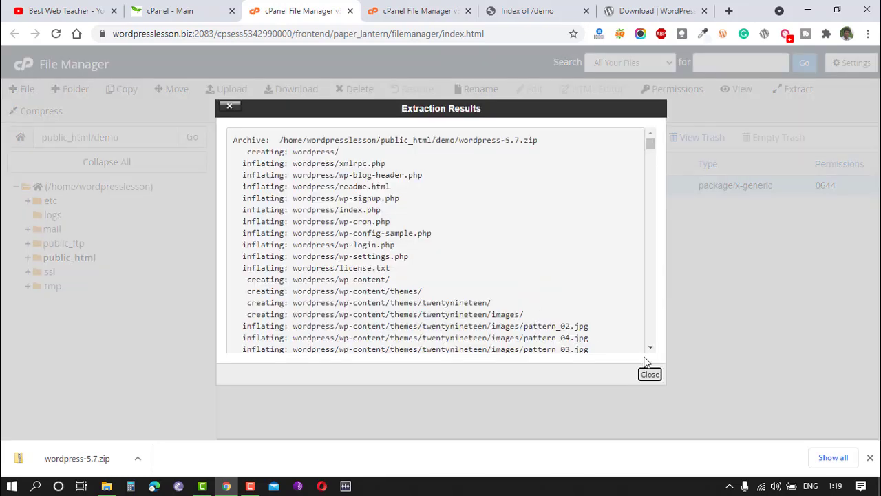
click(650, 373)
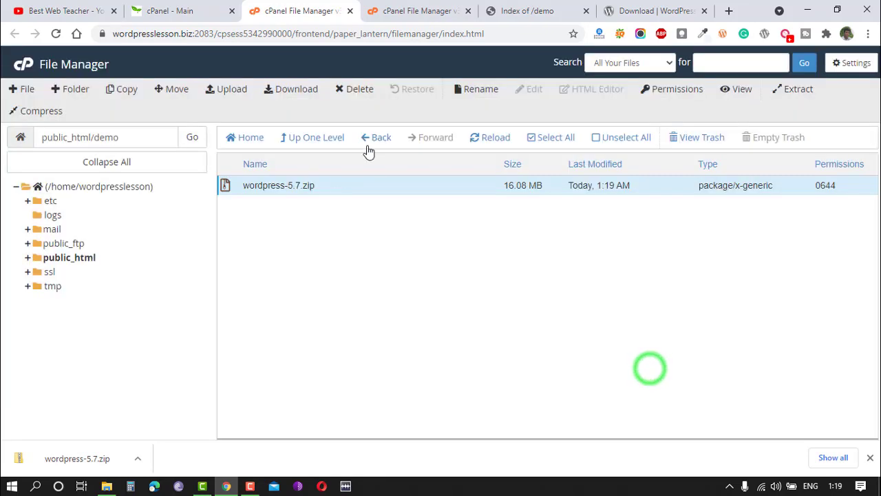
click(492, 139)
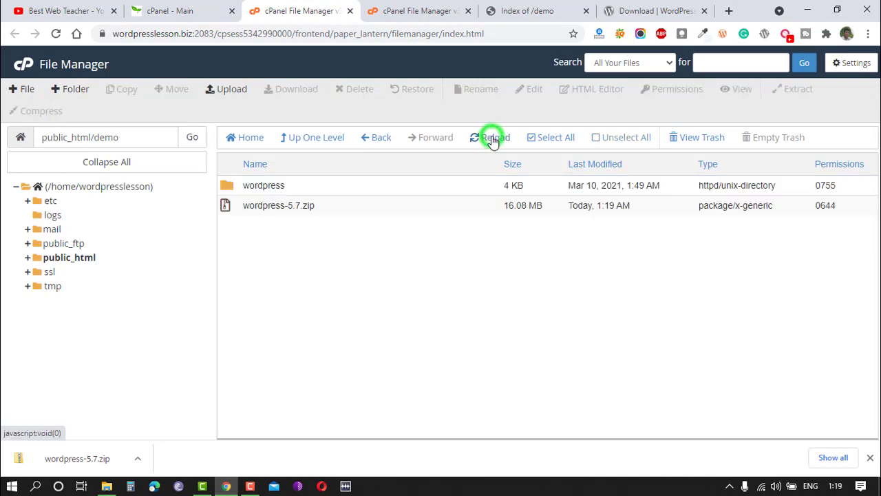
Select all contents of the extracted wordpress folder and move them up into /public_html/demo.
double_click(228, 188)
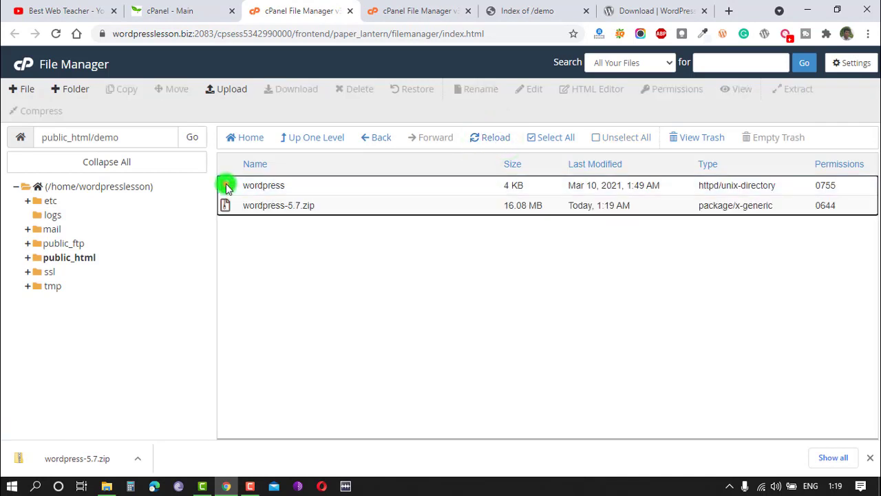
scroll(281, 310, down, 3)
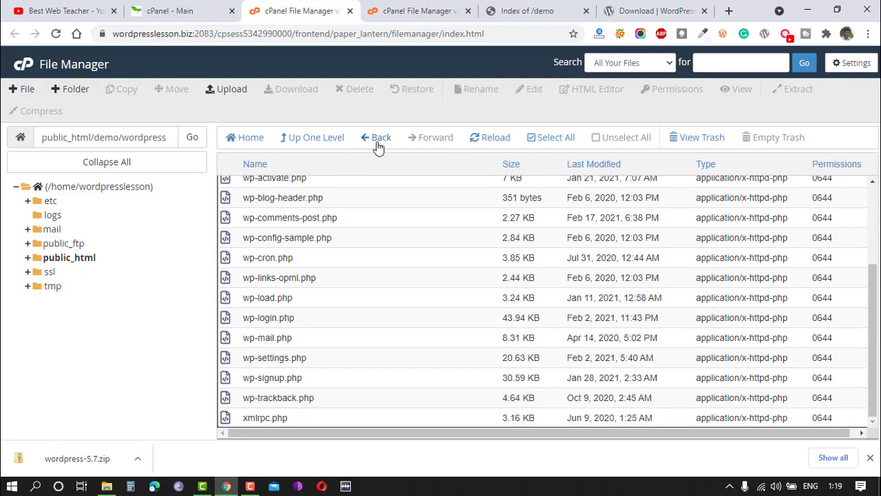
scroll(273, 186, up, 3)
click(273, 185)
key(shift+Down)
key(shift+Down)
key(shift+Down)
key(shift+Down)
key(shift+Down)
key(shift+Down)
key(shift+Down)
key(shift+Down)
key(shift+Down)
key(shift+Down)
key(shift+Down)
key(shift+Down)
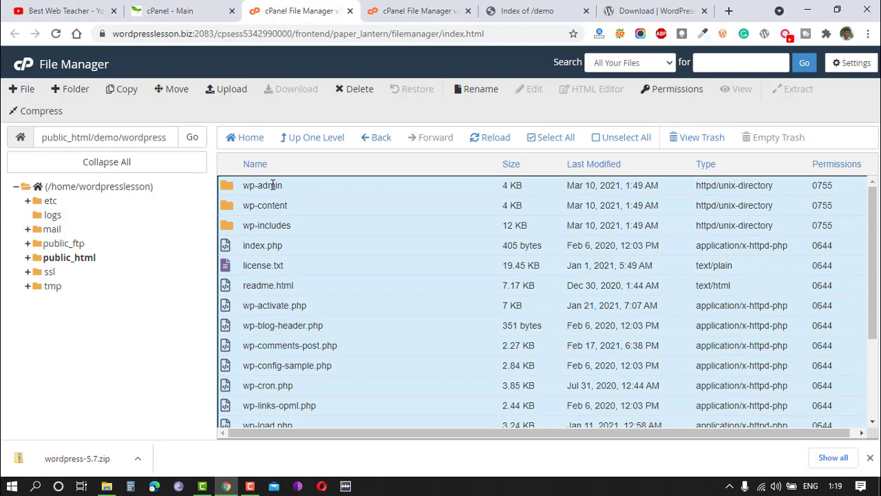
key(shift+Down)
key(shift+Down)
key(shift+Down)
key(shift+Down)
key(shift+Down)
key(shift+Down)
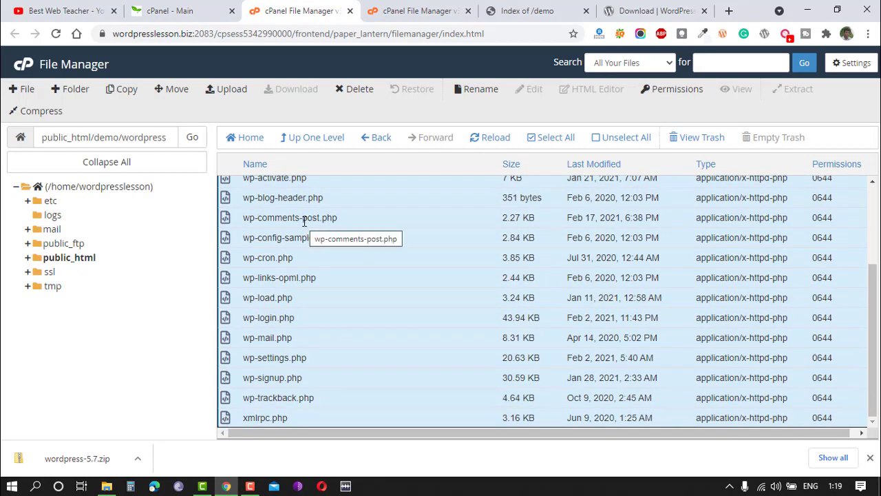
right_click(286, 225)
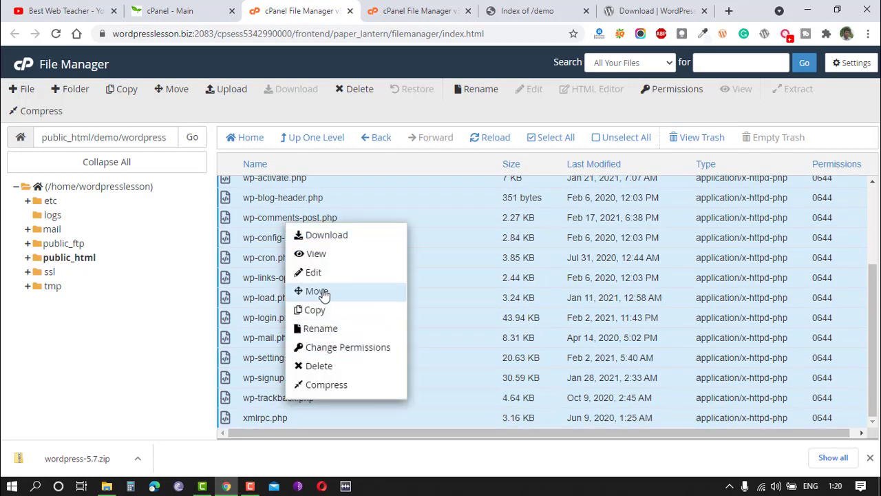
click(321, 292)
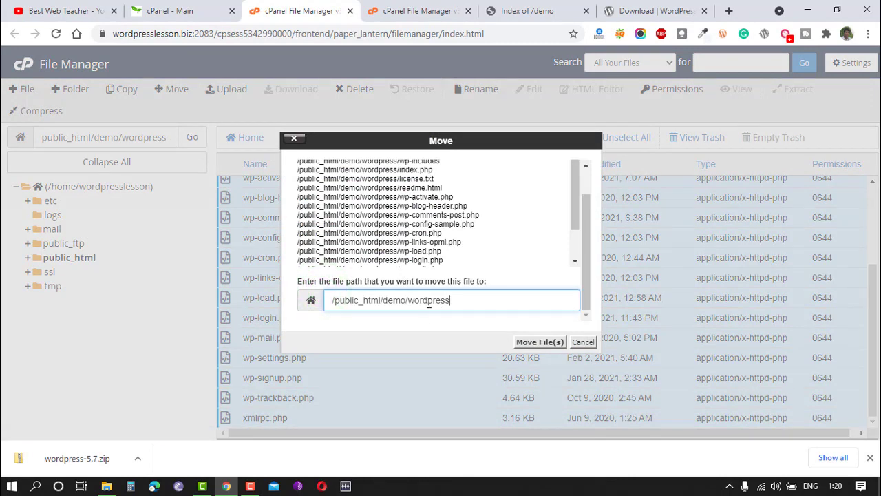
click(470, 303)
key(BackSpace)
key(BackSpace)
click(527, 341)
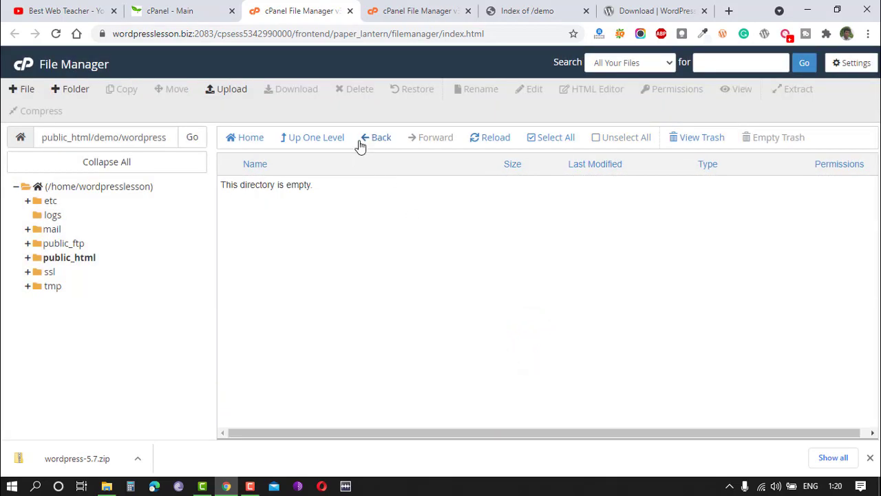
Delete the empty wordpress folder and the wordpress-5.7.zip file from the demo folder.
click(303, 141)
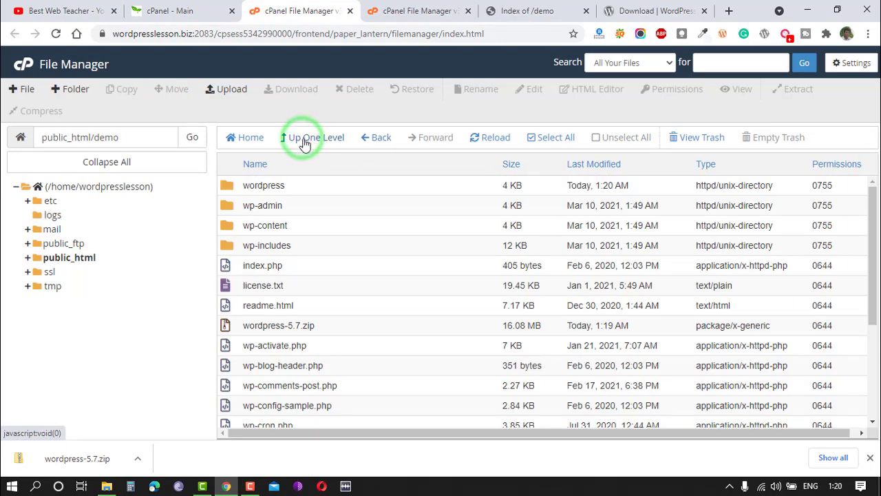
click(224, 190)
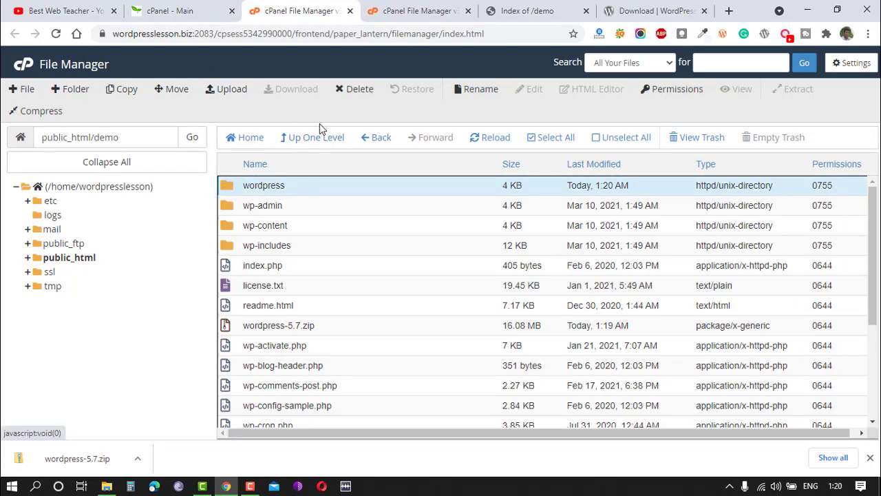
click(356, 90)
click(547, 283)
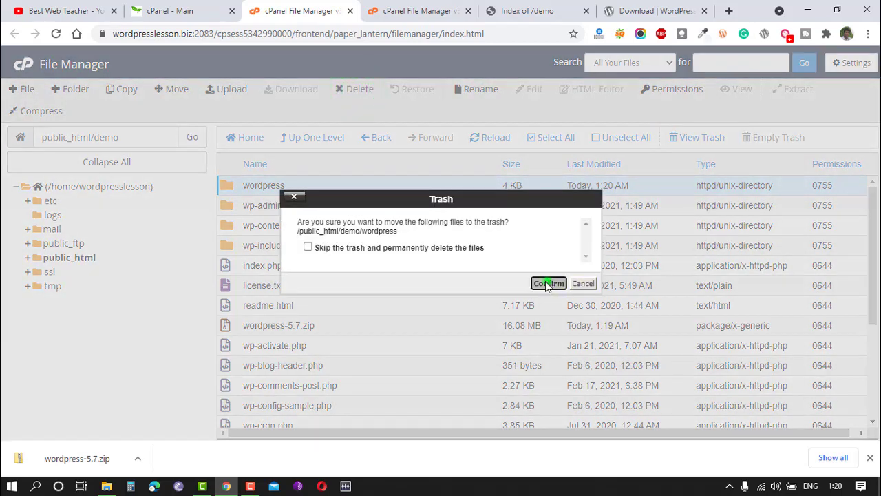
scroll(309, 291, down, 1)
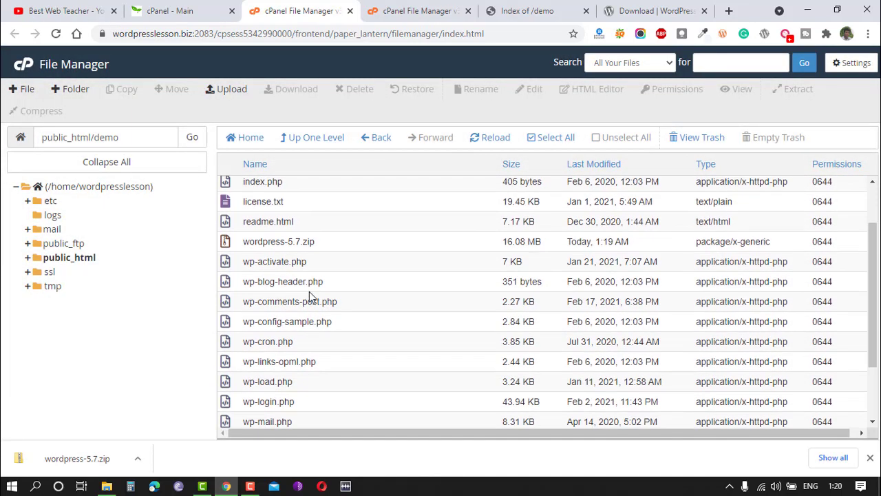
click(225, 242)
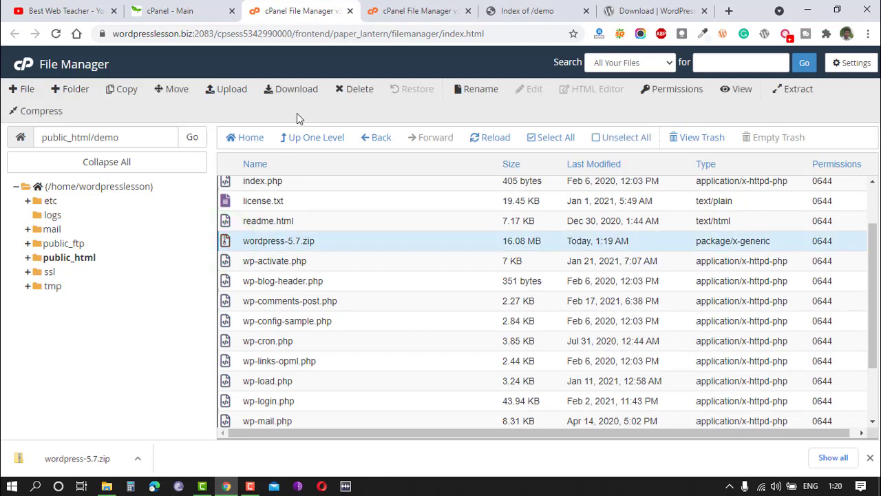
click(355, 90)
click(543, 282)
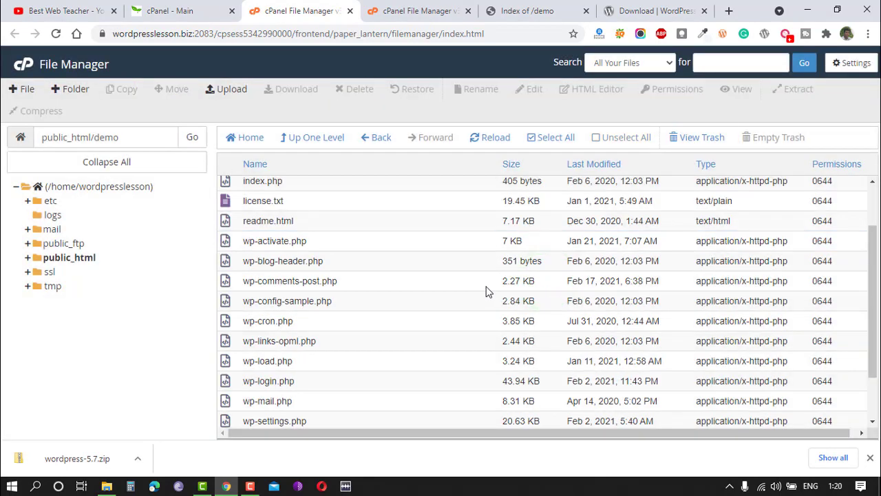
Reload wordpresslesson.biz/demo and start the WordPress setup with English (United States) as the language.
click(534, 11)
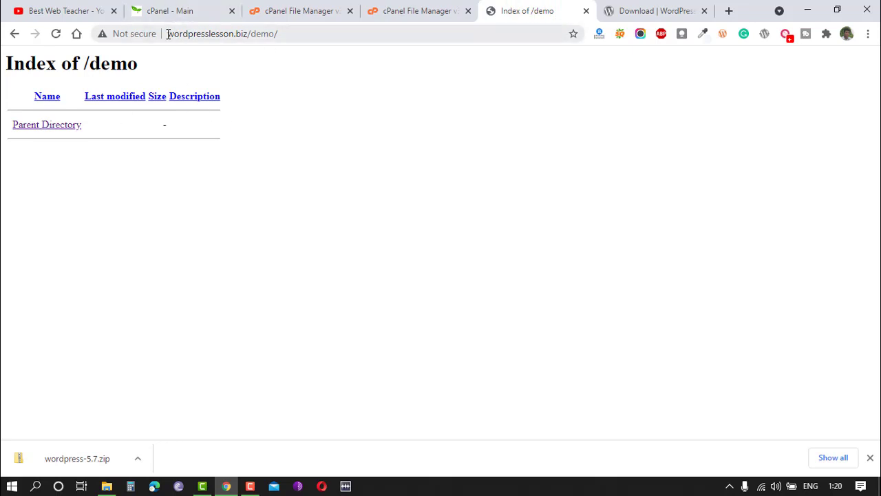
drag(168, 33, 255, 33)
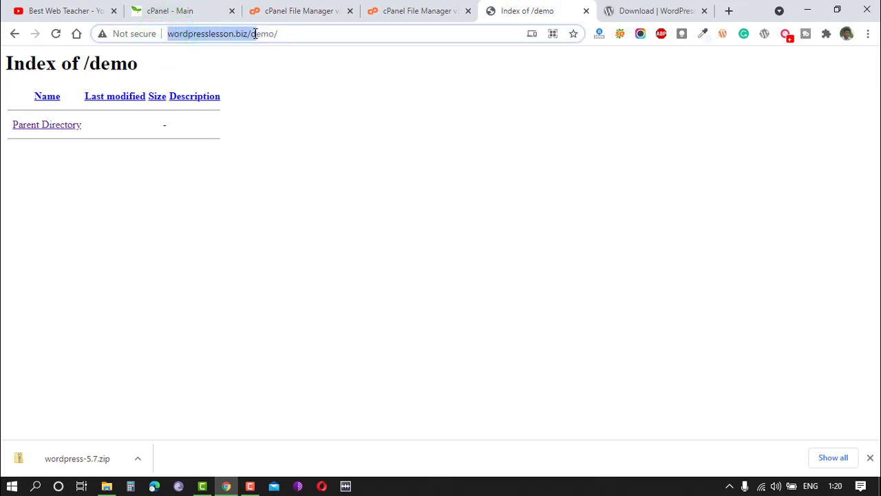
click(57, 34)
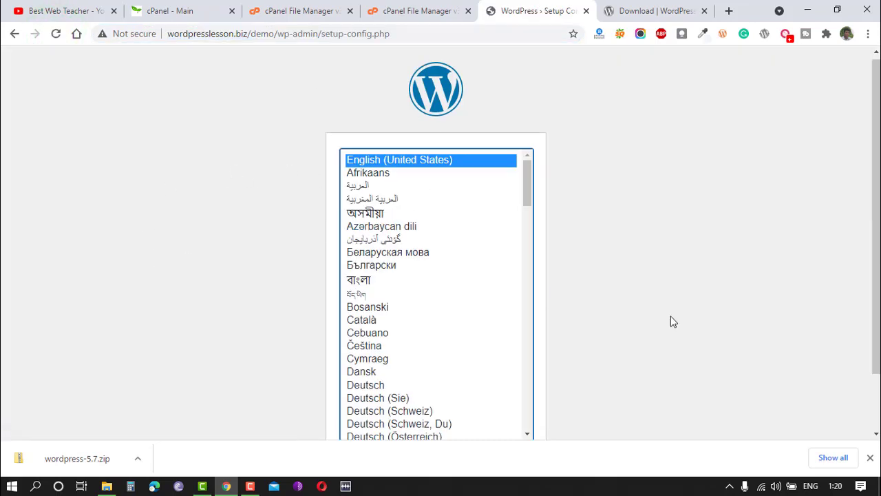
click(869, 457)
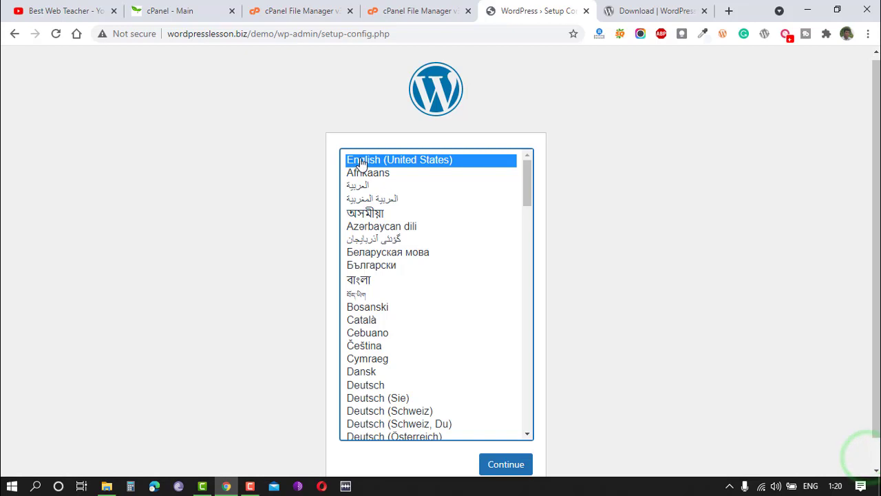
scroll(509, 406, down, 3)
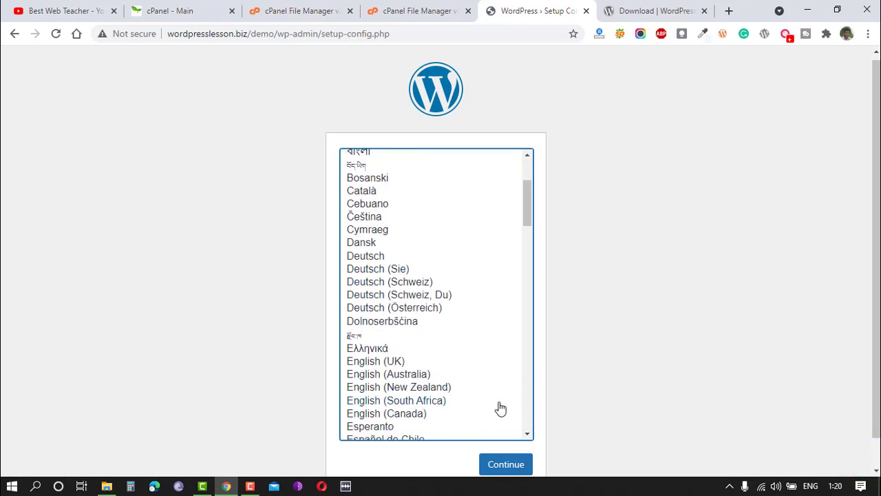
click(508, 466)
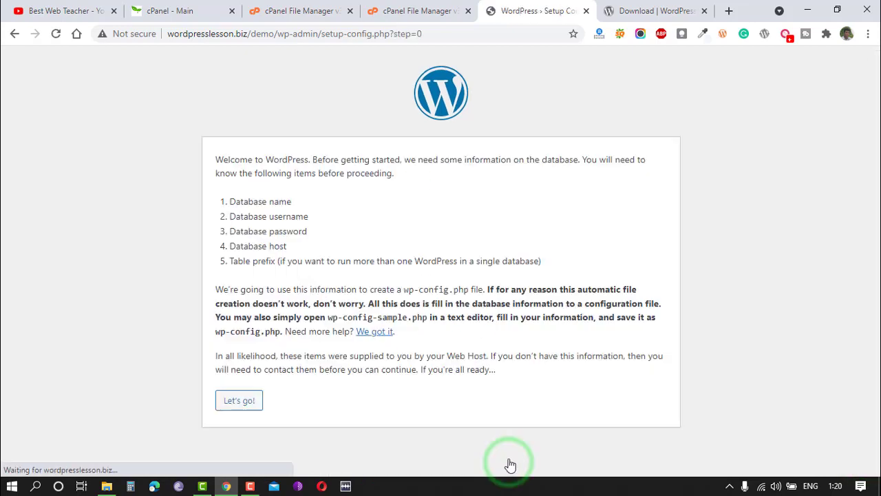
click(239, 402)
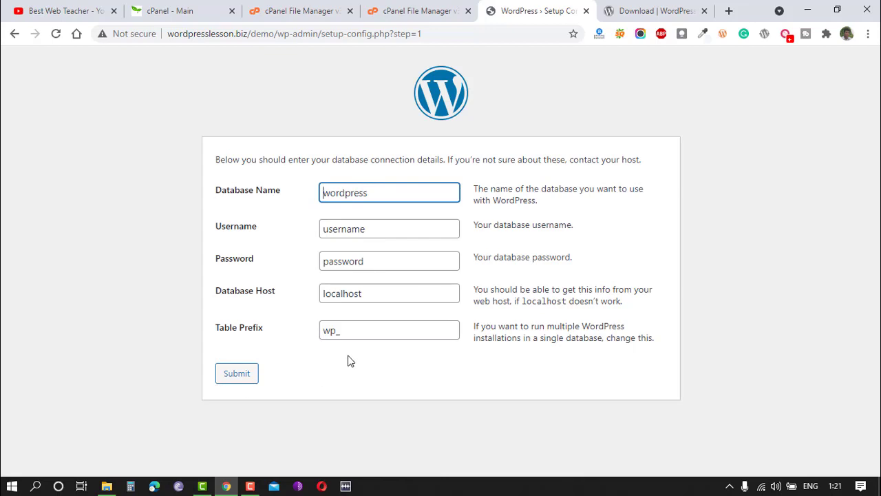
Return to the cPanel home page.
click(413, 11)
click(283, 7)
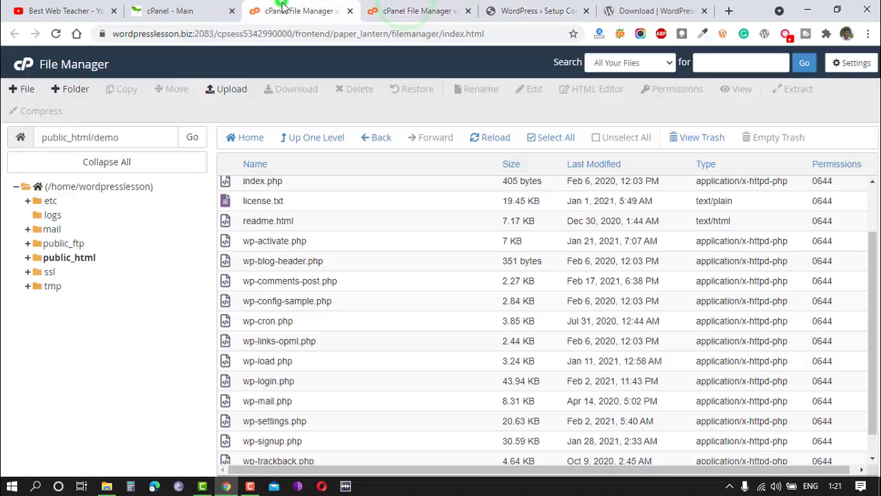
click(20, 66)
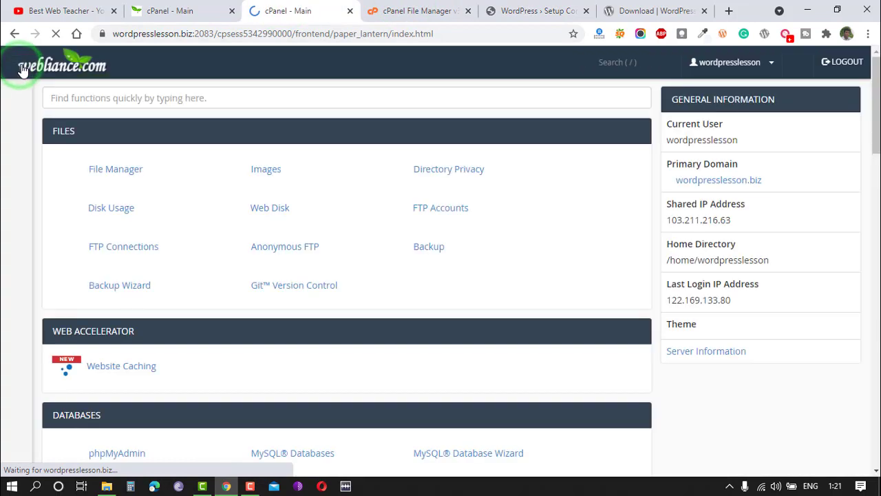
Open MySQL Databases and create a new database named demo.
scroll(292, 298, down, 3)
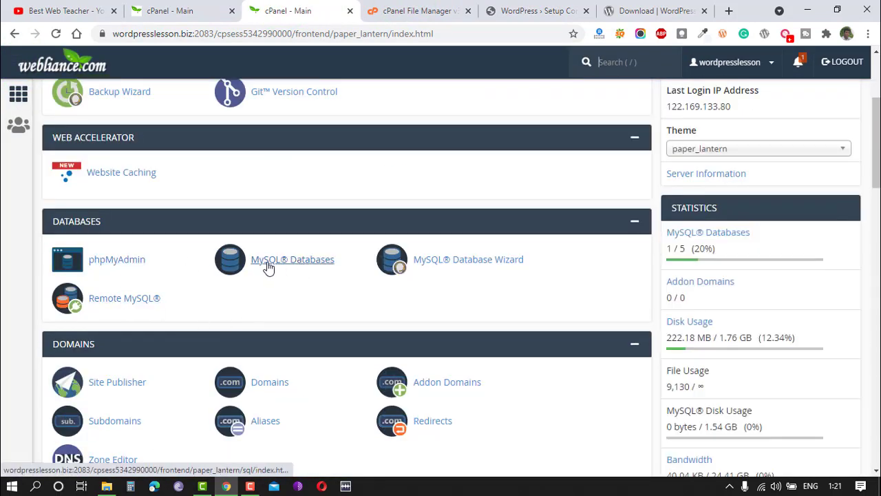
click(289, 261)
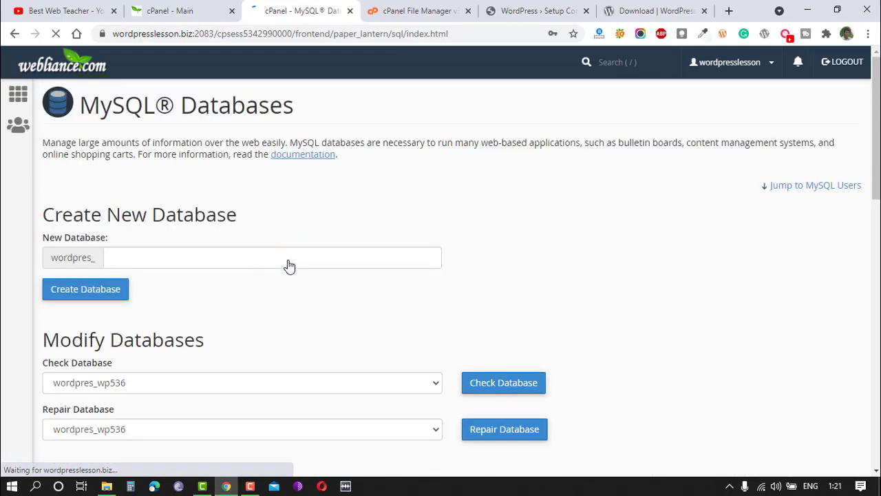
click(156, 260)
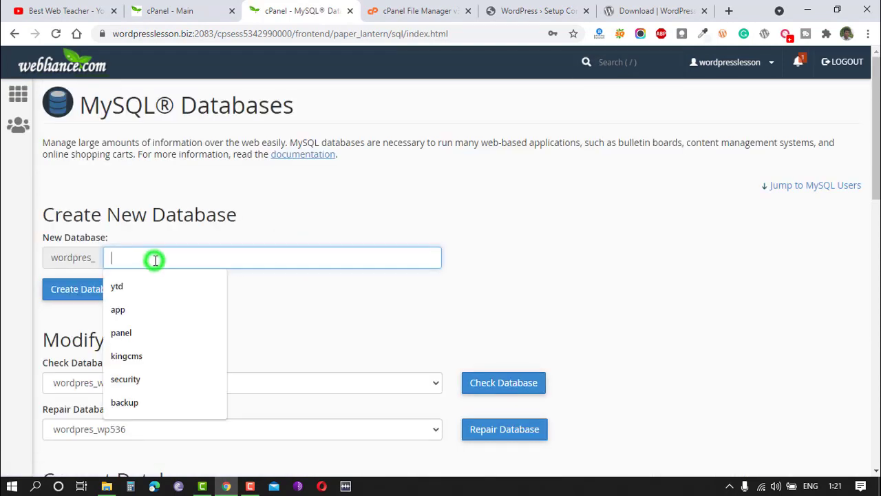
text(demo)
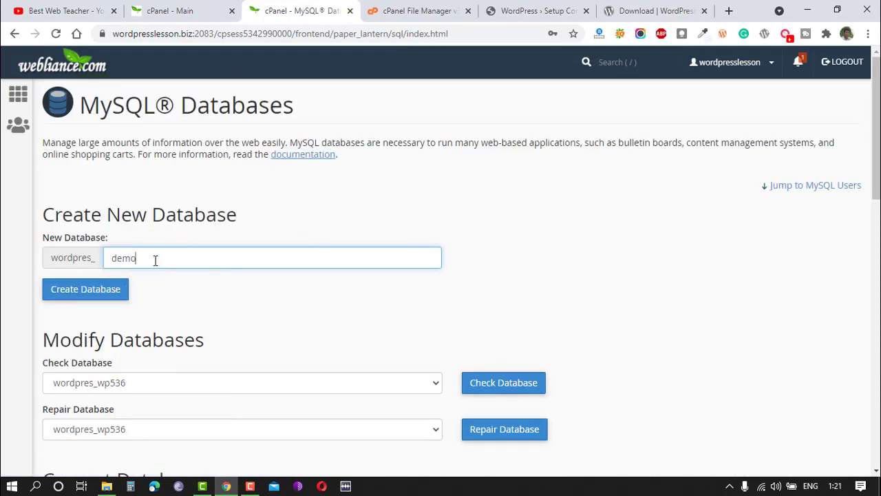
click(83, 289)
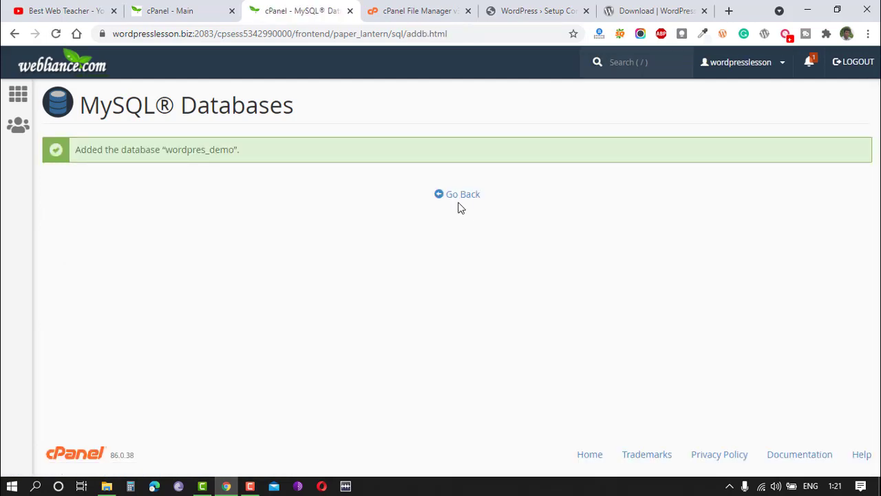
Go back and add a new MySQL user named demo with its password.
click(458, 195)
scroll(286, 264, down, 2)
scroll(157, 257, down, 5)
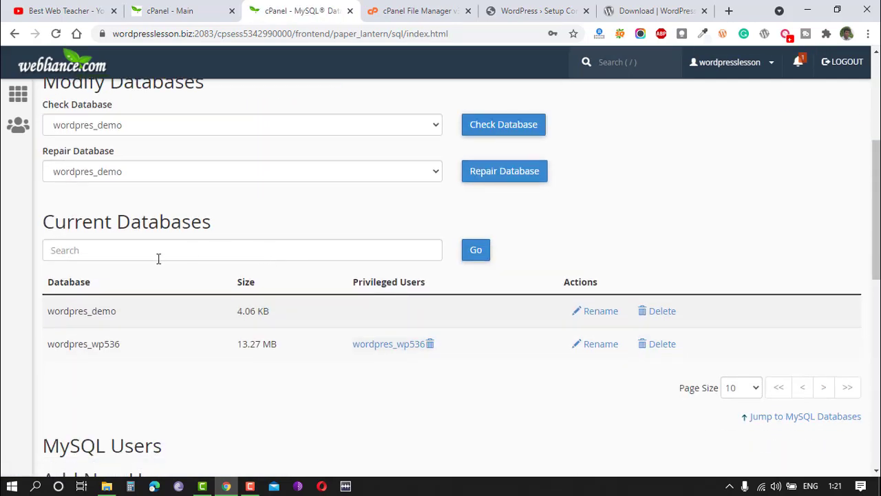
scroll(165, 261, down, 2)
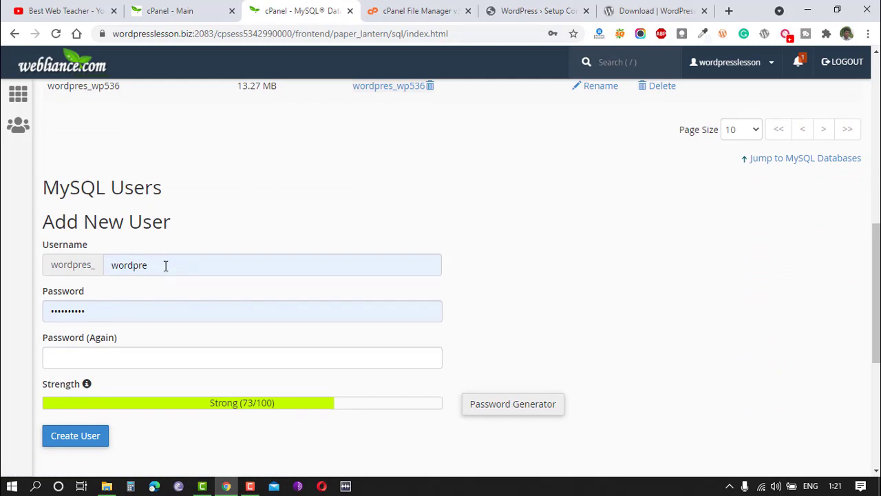
click(165, 265)
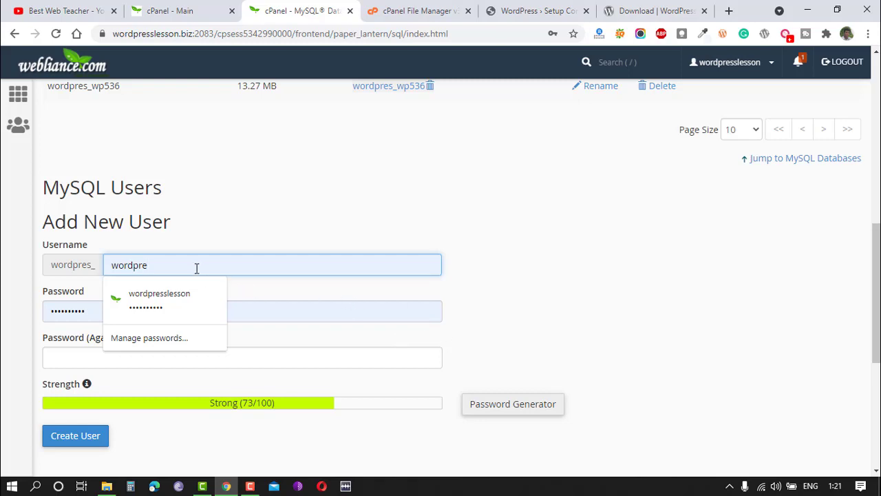
drag(182, 262, 61, 267)
text(dem)
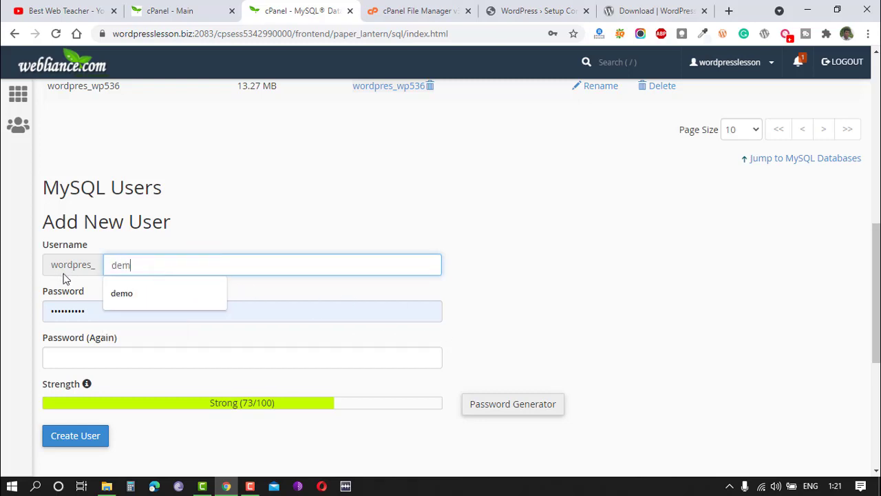
text(o)
drag(103, 307, 21, 313)
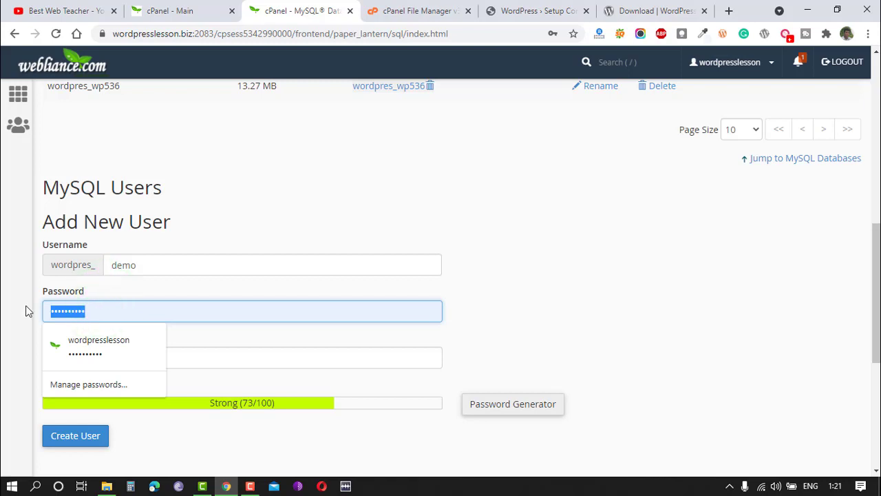
text(d)
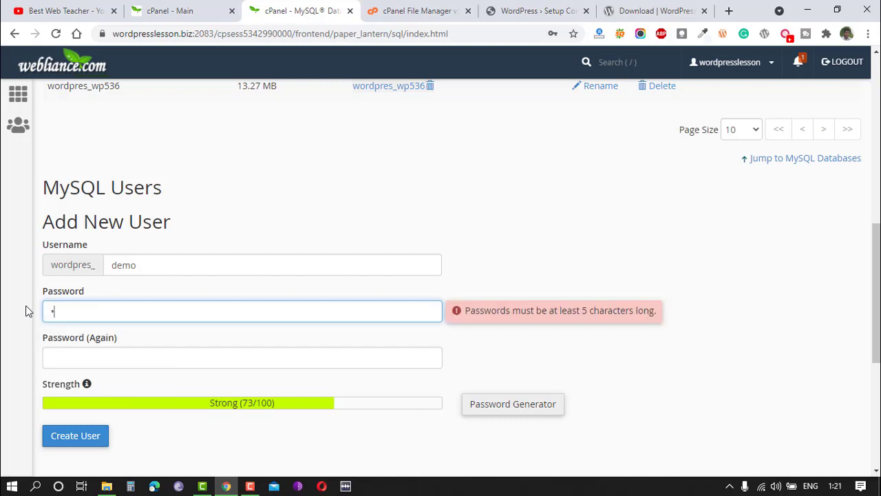
click(77, 311)
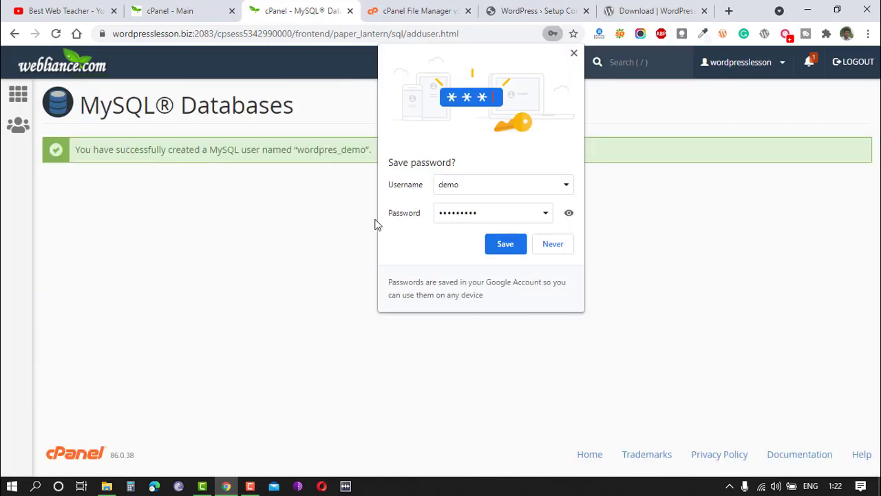
Add the wordpres_demo user to the wordpres_demo database.
click(574, 53)
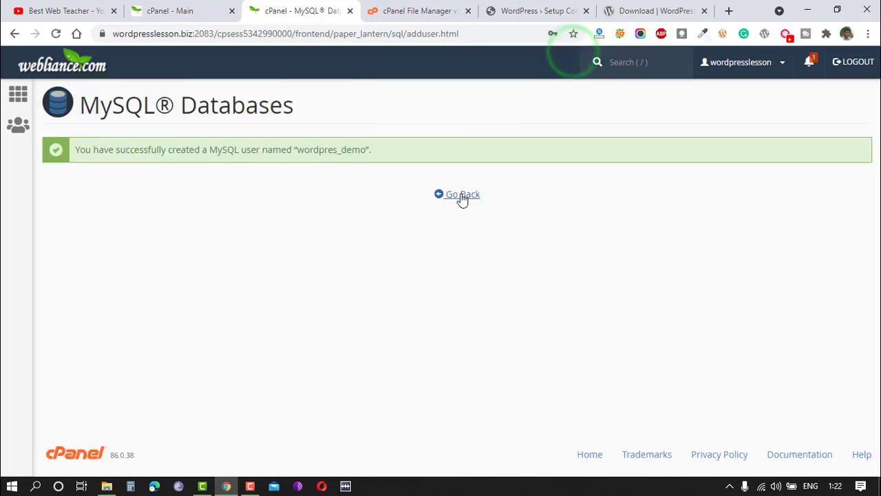
click(460, 195)
scroll(145, 276, down, 15)
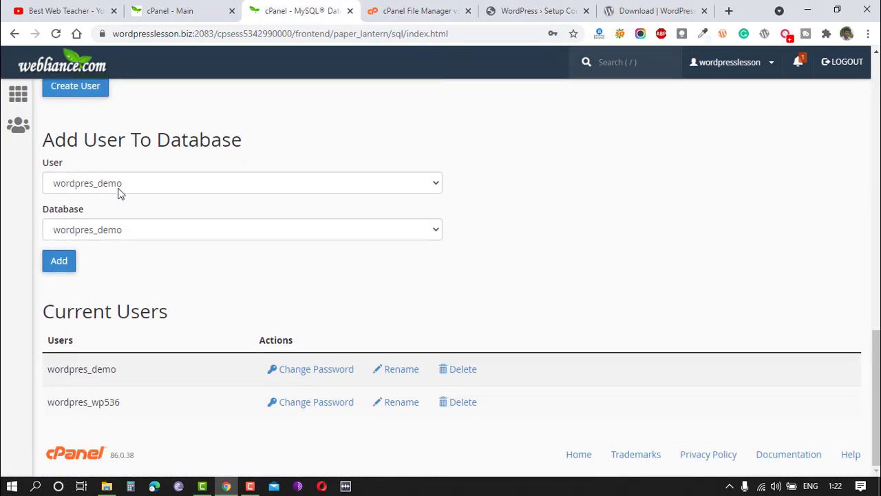
click(83, 183)
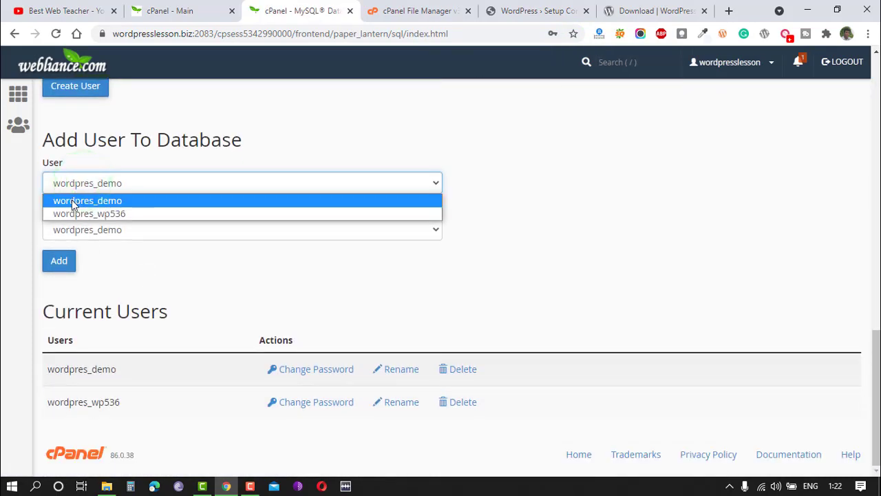
click(109, 200)
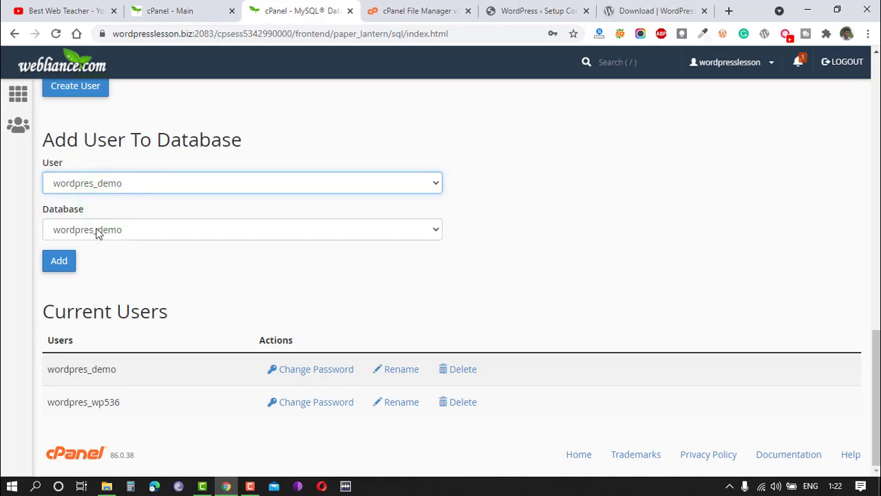
click(97, 230)
click(110, 246)
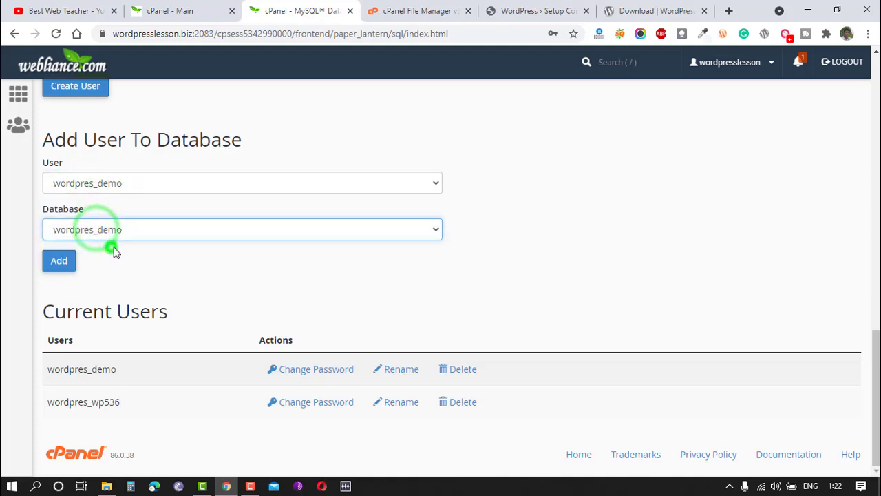
click(59, 265)
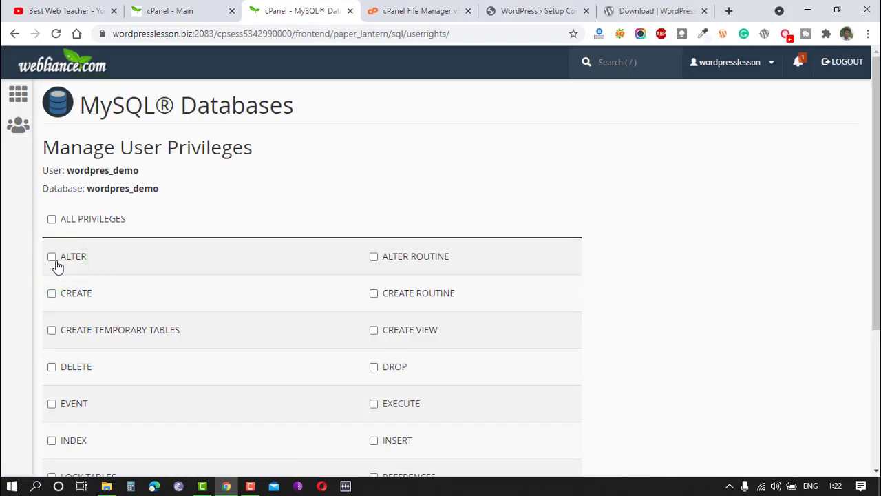
Grant the user all privileges on the database and save the changes.
click(52, 219)
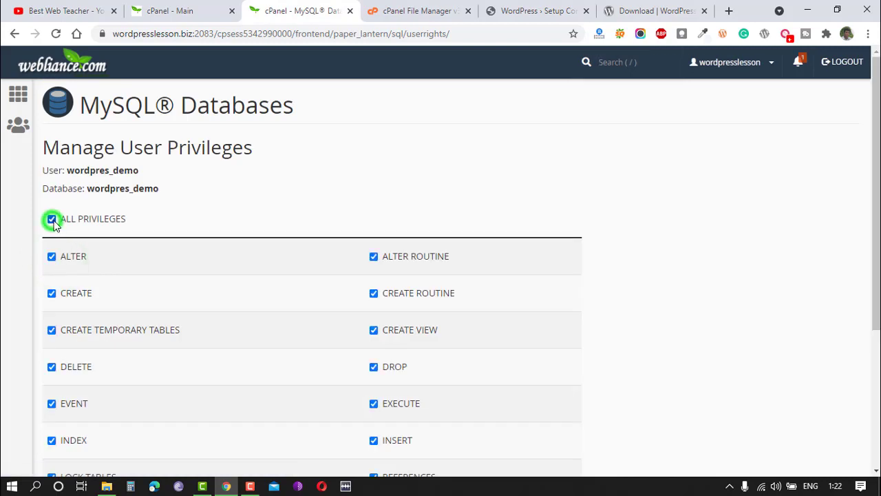
scroll(344, 238, down, 3)
click(72, 384)
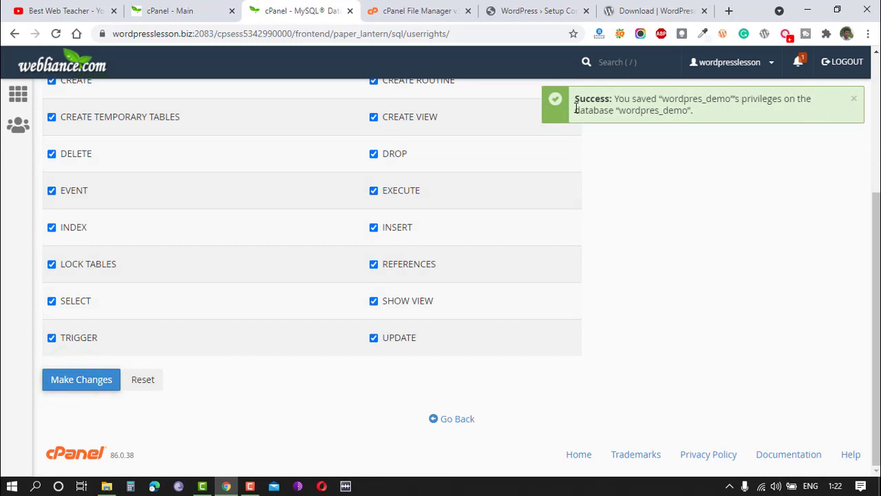
Copy the database user name wordpres_demo from the privileges page.
scroll(240, 228, up, 3)
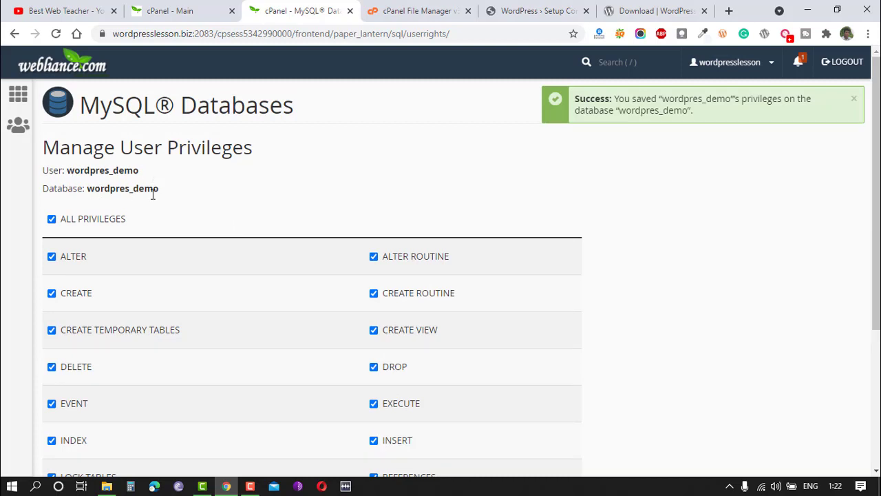
double_click(88, 170)
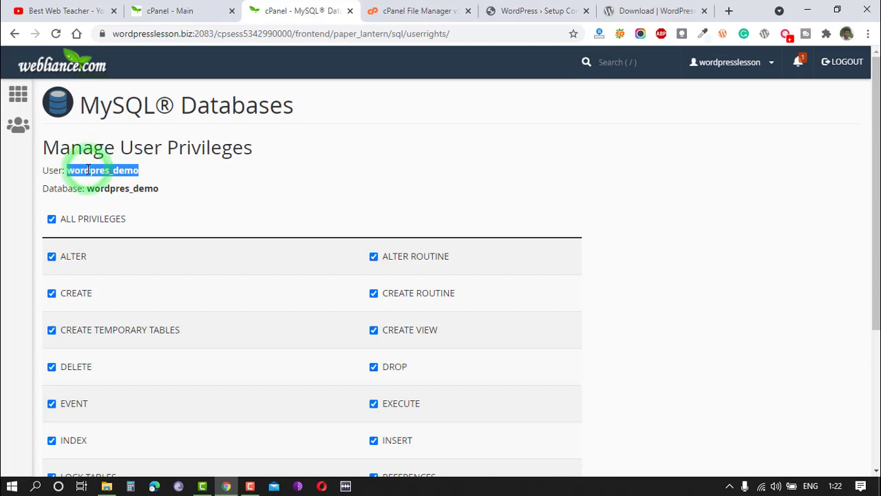
right_click(104, 170)
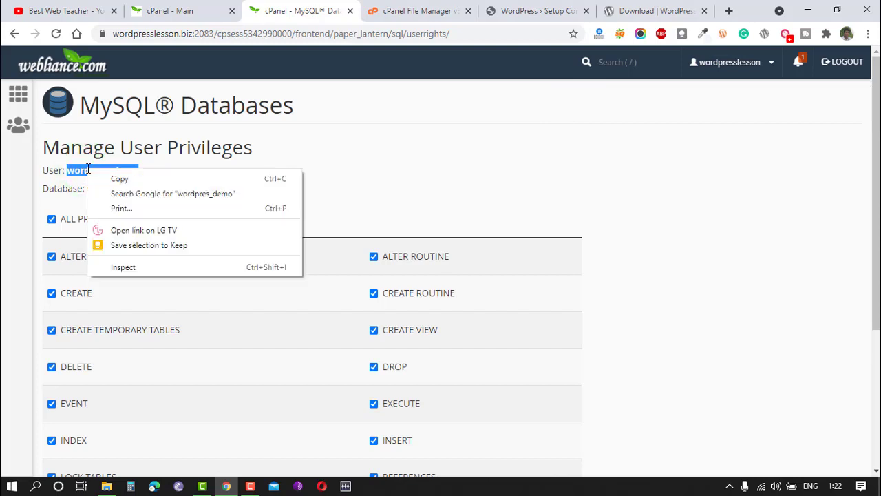
click(118, 179)
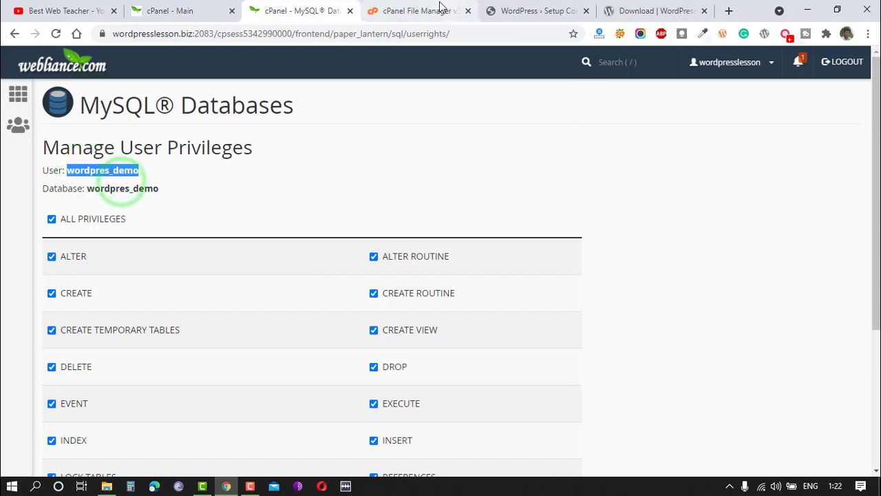
In the WordPress setup form, enter wordpres_demo as both the database name and the username.
click(530, 9)
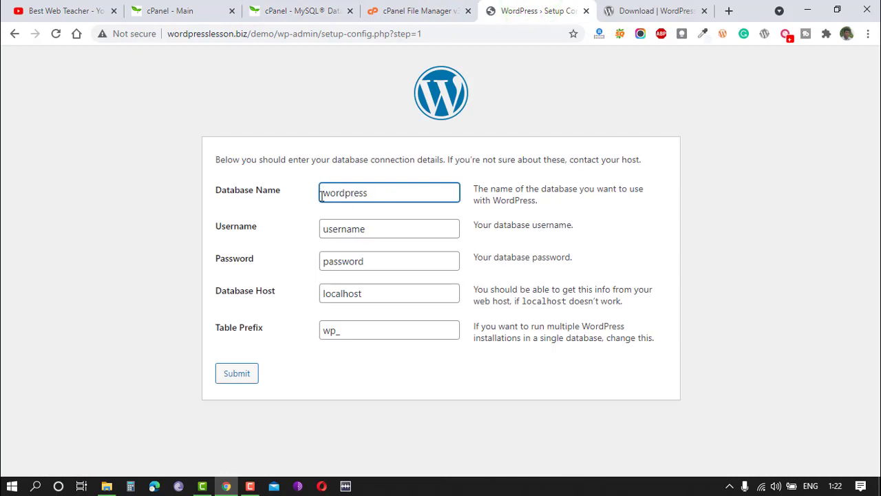
double_click(380, 192)
key(ctrl+v)
click(356, 229)
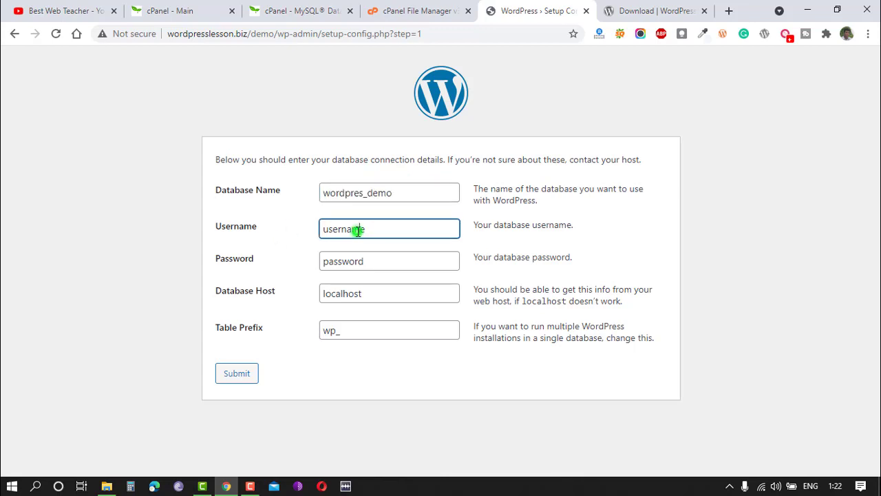
drag(386, 227, 308, 231)
key(ctrl+v)
Paste the database user's password into the password field and submit the connection details.
drag(384, 261, 286, 265)
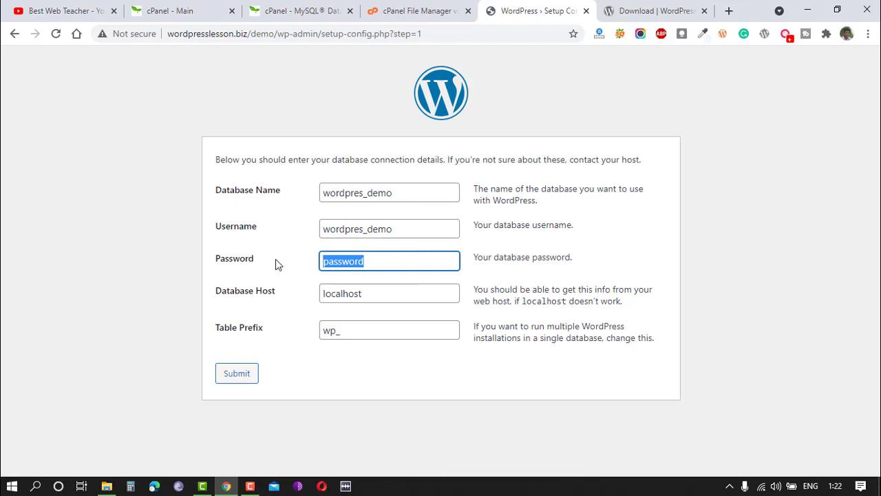
key(ctrl+v)
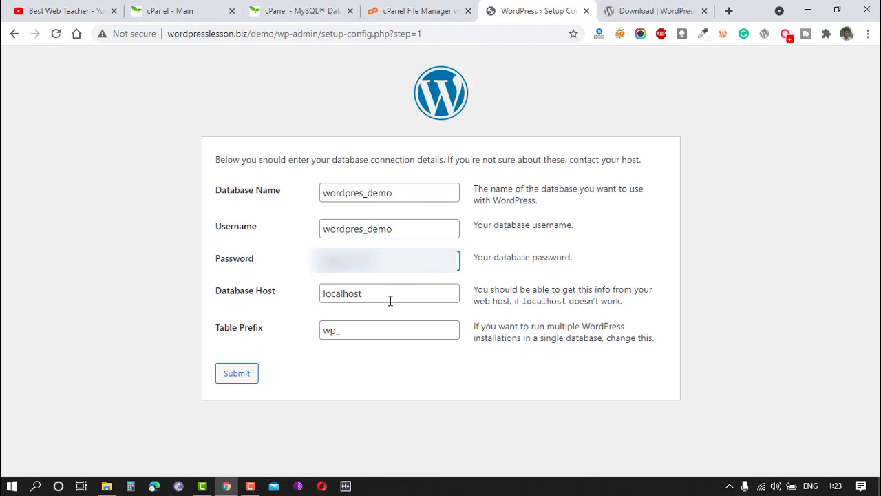
click(236, 374)
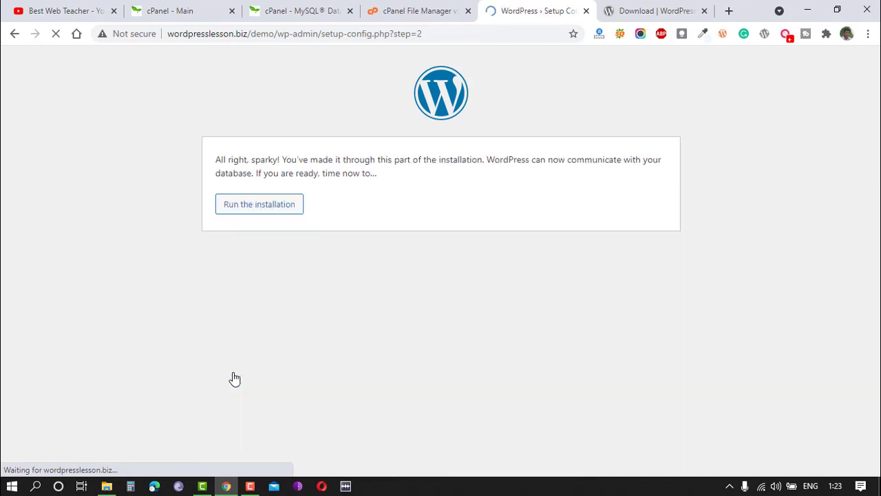
Run the WordPress installation.
drag(232, 370, 266, 226)
click(263, 220)
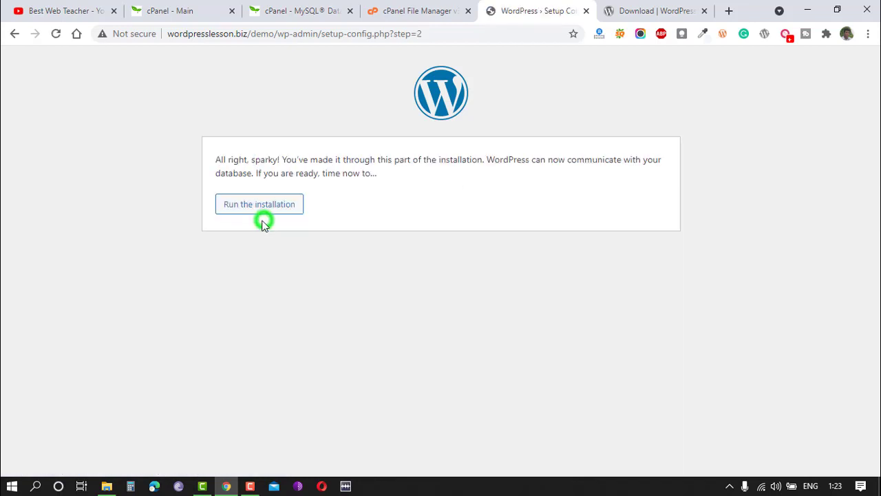
click(254, 206)
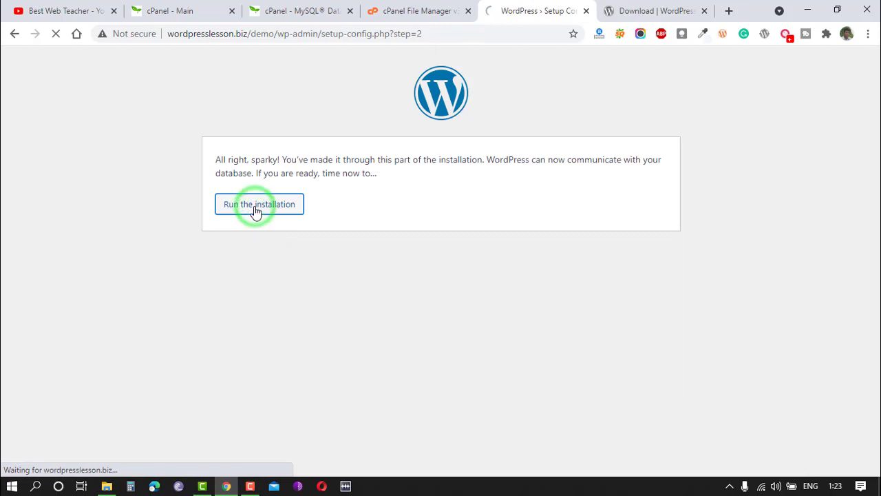
Enter wordpress lessons as the site title and admin as the username in the installation form.
scroll(254, 210, down, 2)
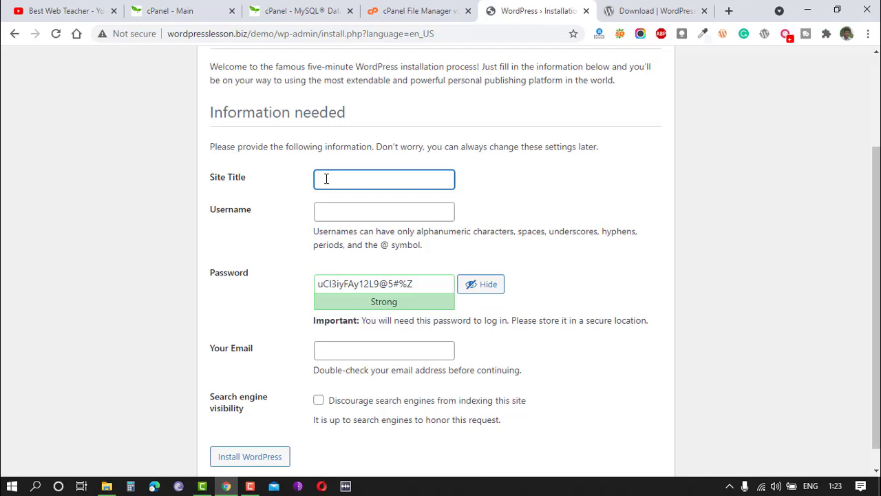
text(wordpress lessons)
key(Tab)
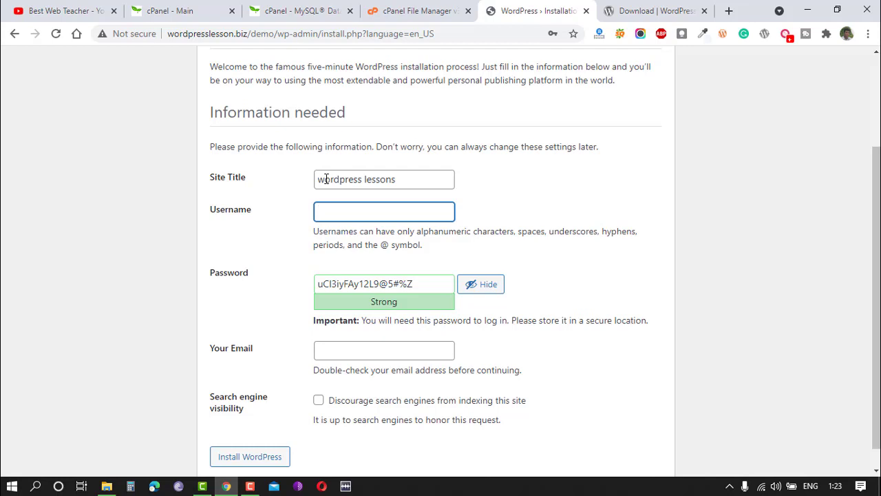
text(a)
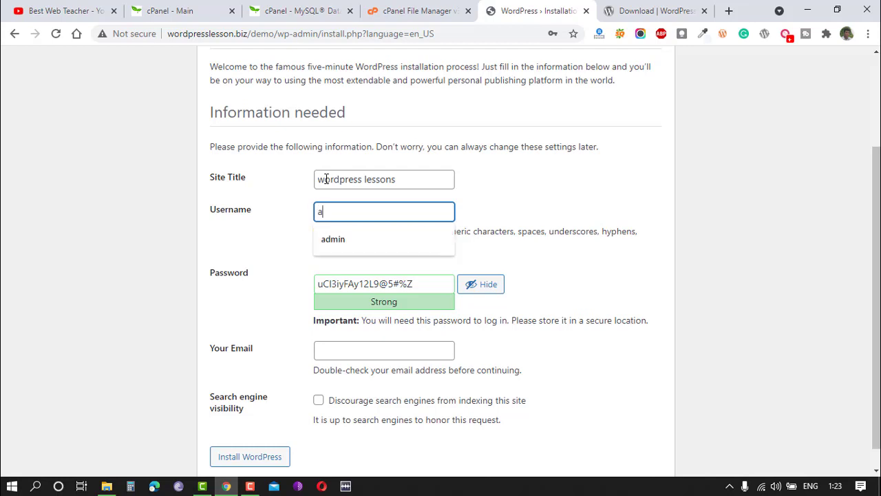
text(dmin)
key(Tab)
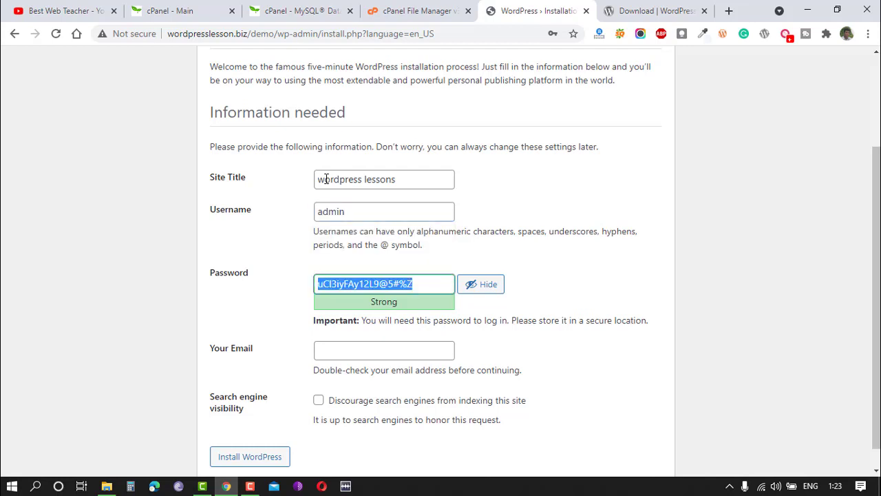
Enter the admin account password, submit the form, and confirm use of the weak password.
text(adm)
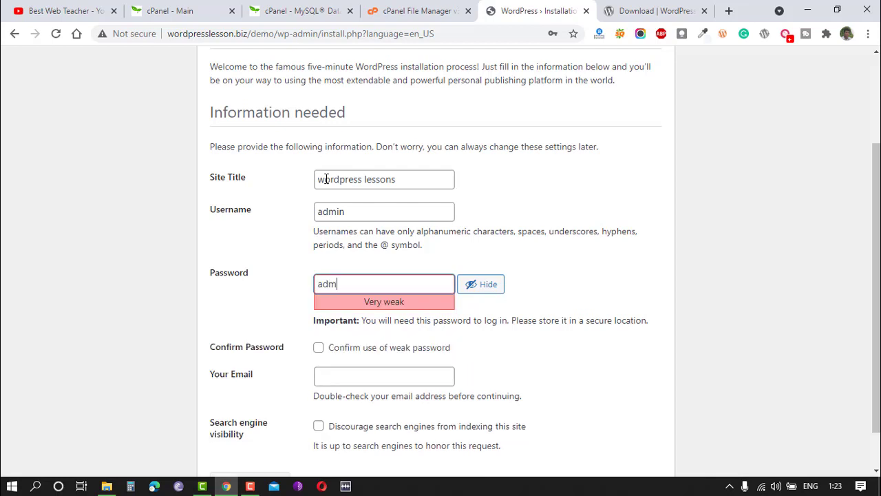
text(in)
key(Return)
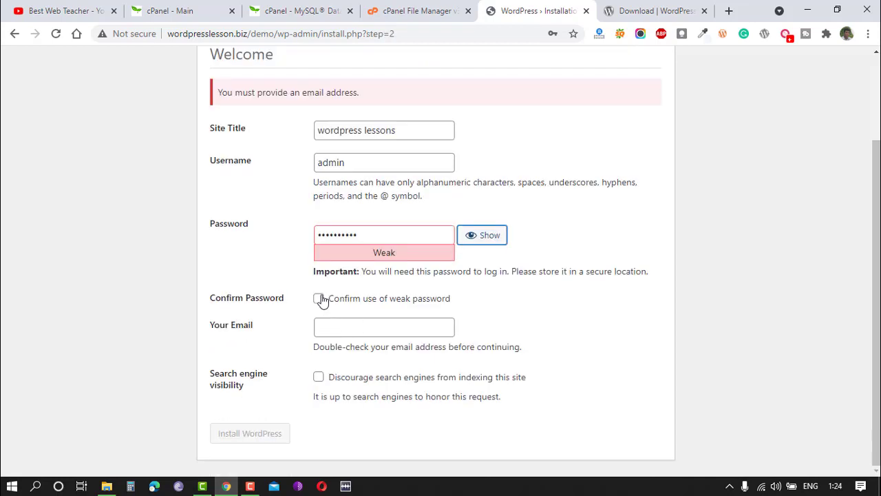
click(319, 298)
Fill in the administrator's e-mail address and install WordPress.
click(327, 328)
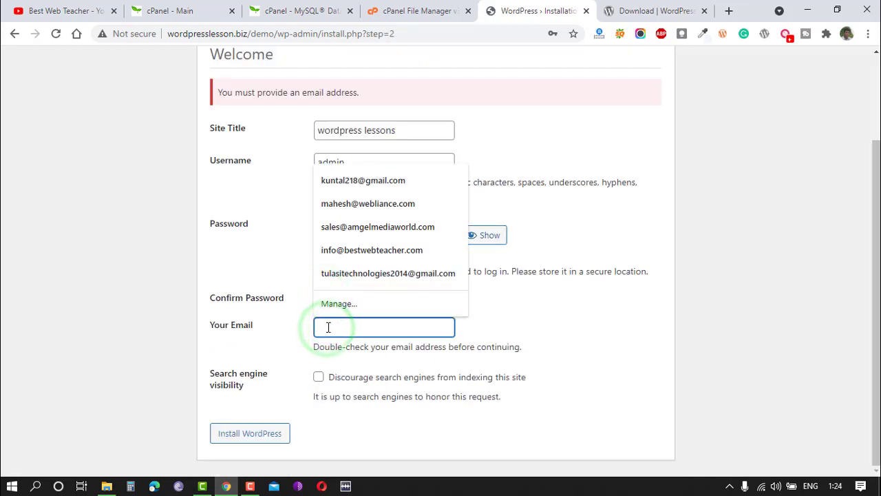
click(241, 433)
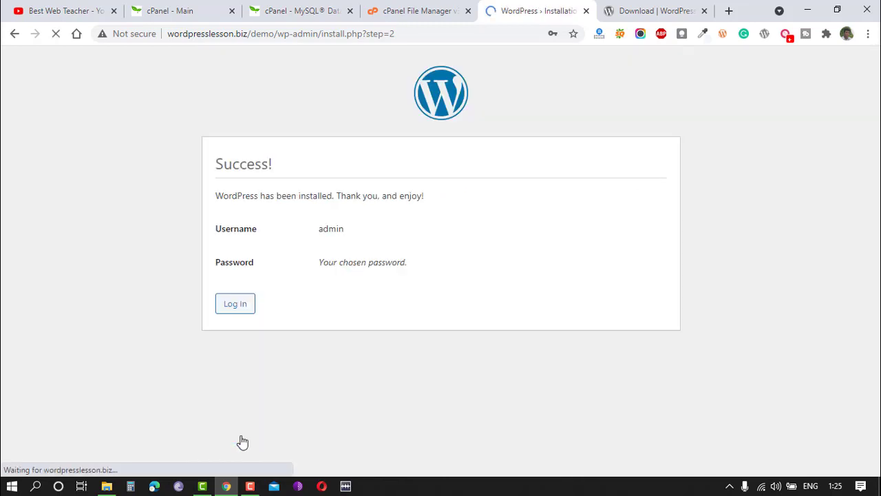
Log in to the new WordPress site as admin with the account password.
click(574, 54)
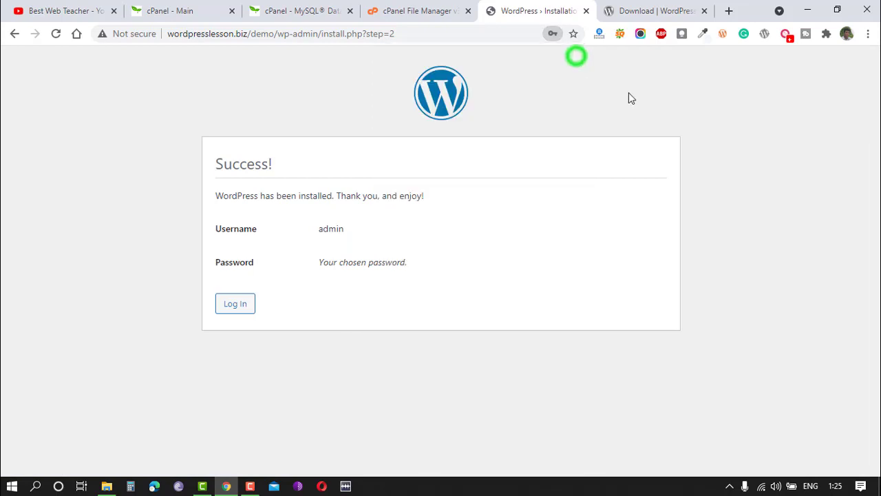
click(234, 307)
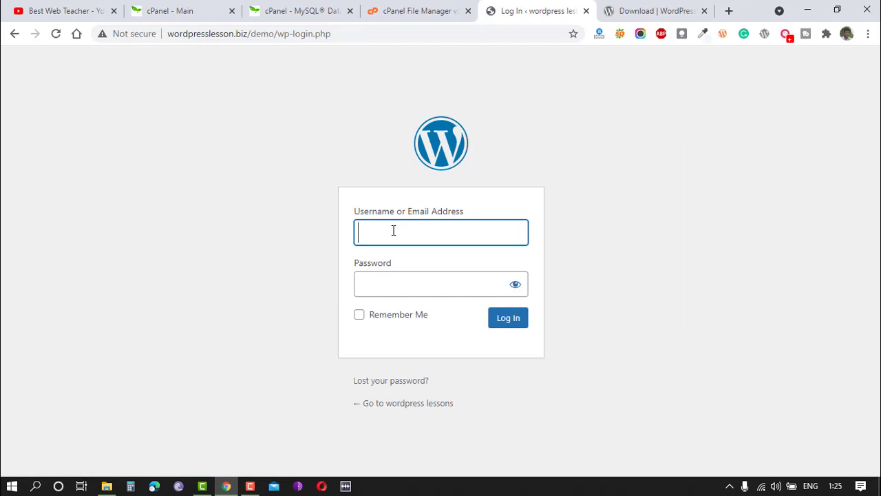
text(admin)
key(Tab)
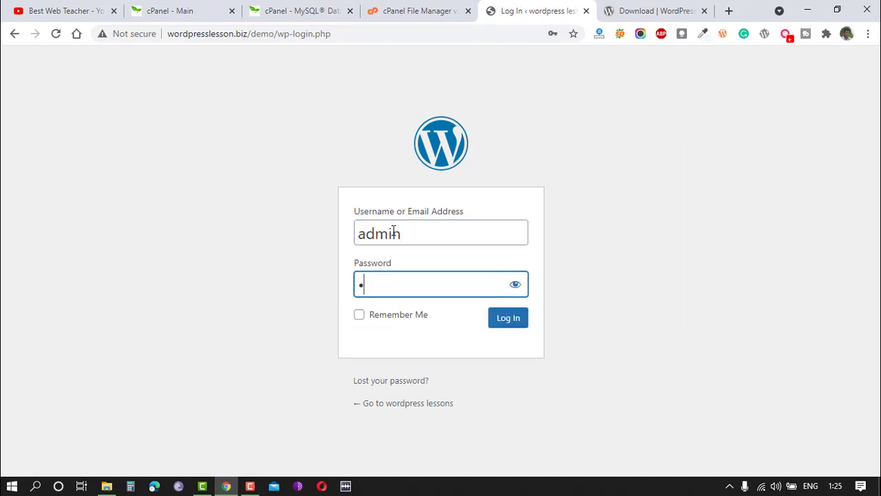
text(••••••••••)
click(512, 324)
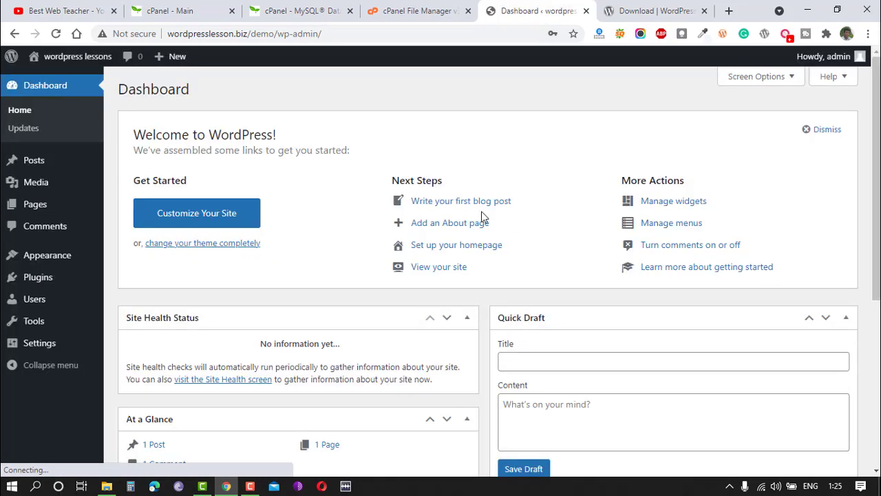
Open the site's front end in a new tab to view the installed demo site.
click(574, 53)
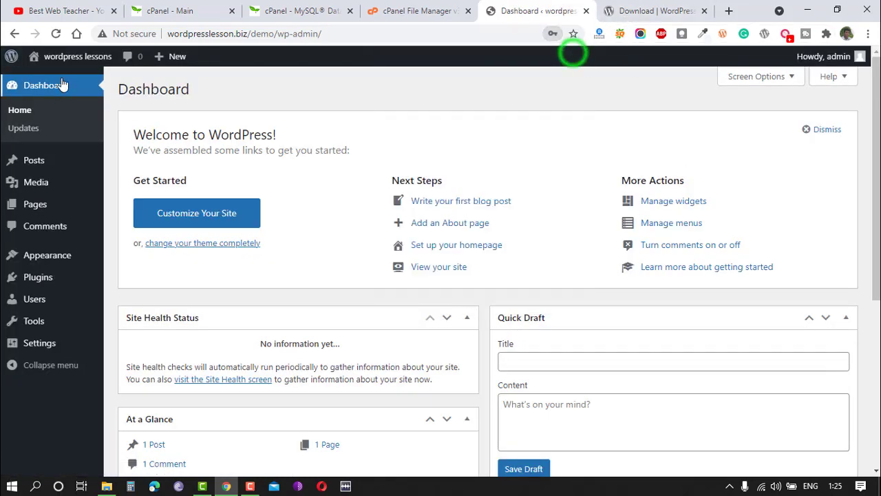
mouse_move(57, 62)
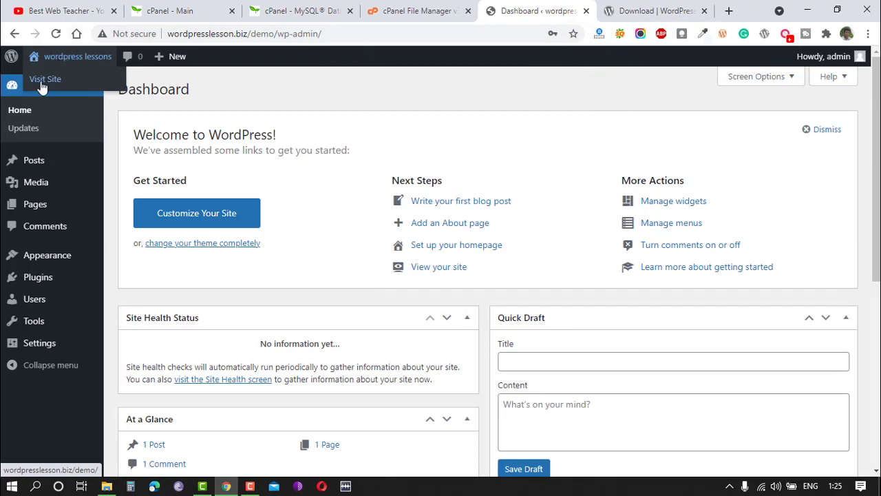
right_click(40, 84)
click(74, 88)
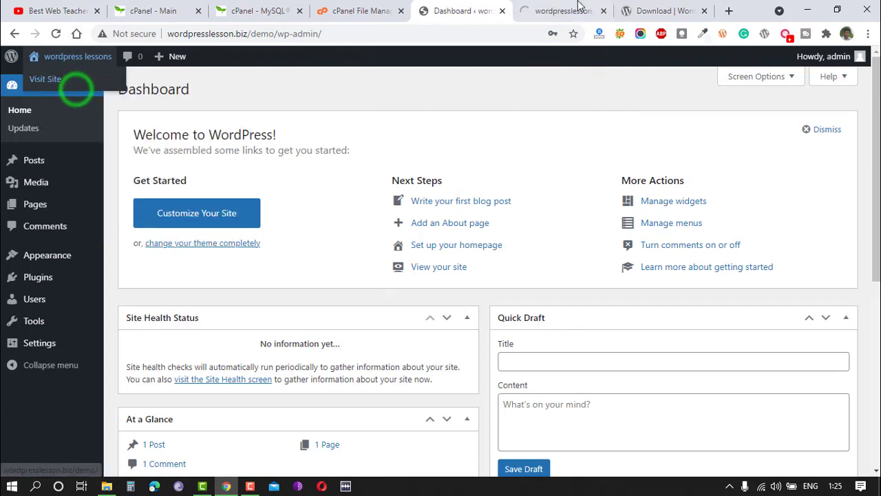
click(563, 9)
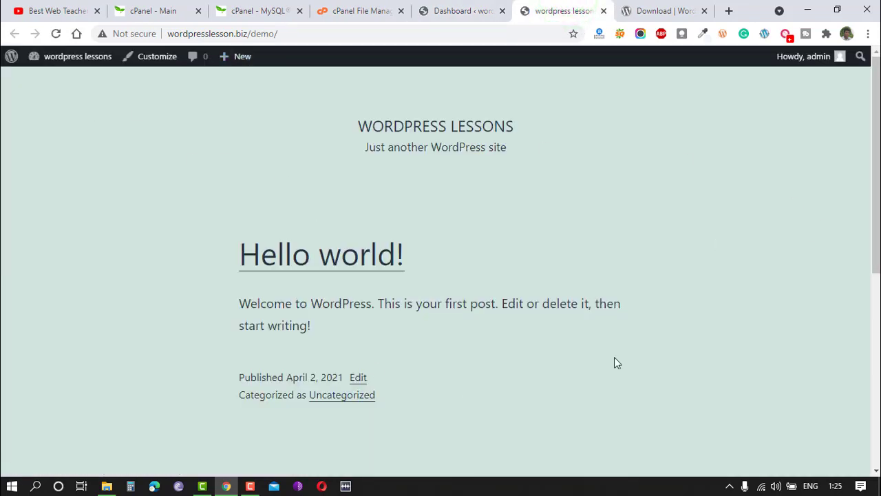
click(301, 33)
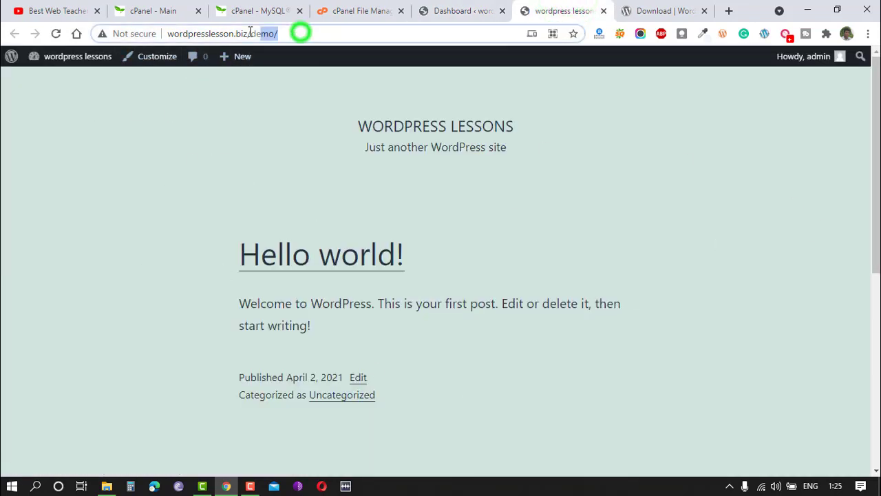
click(249, 147)
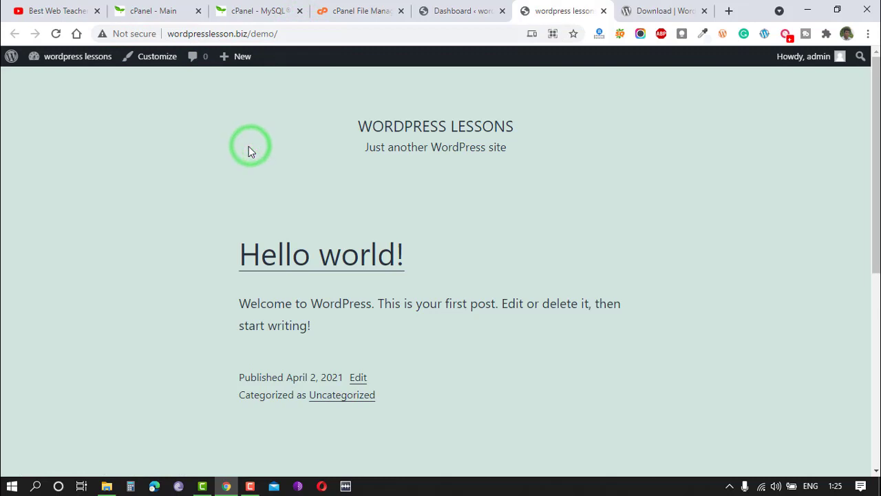